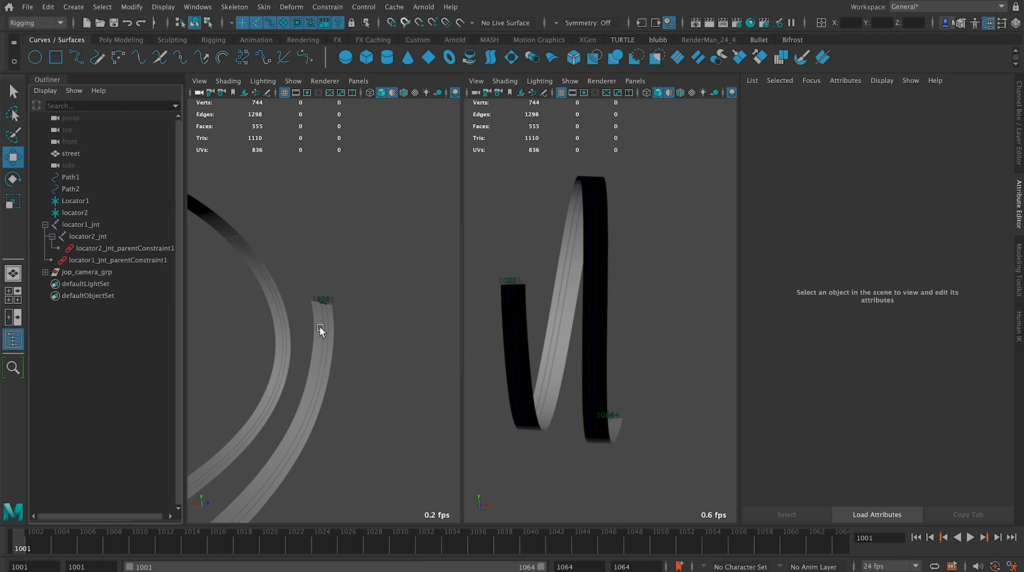
Delete the curves Path1 and Path2 together with Locator1 and locator2, leaving the street mesh and joints.
left_click_drag(320, 326, 374, 328, "alt")
right_click_drag(288, 273, 289, 274, "alt")
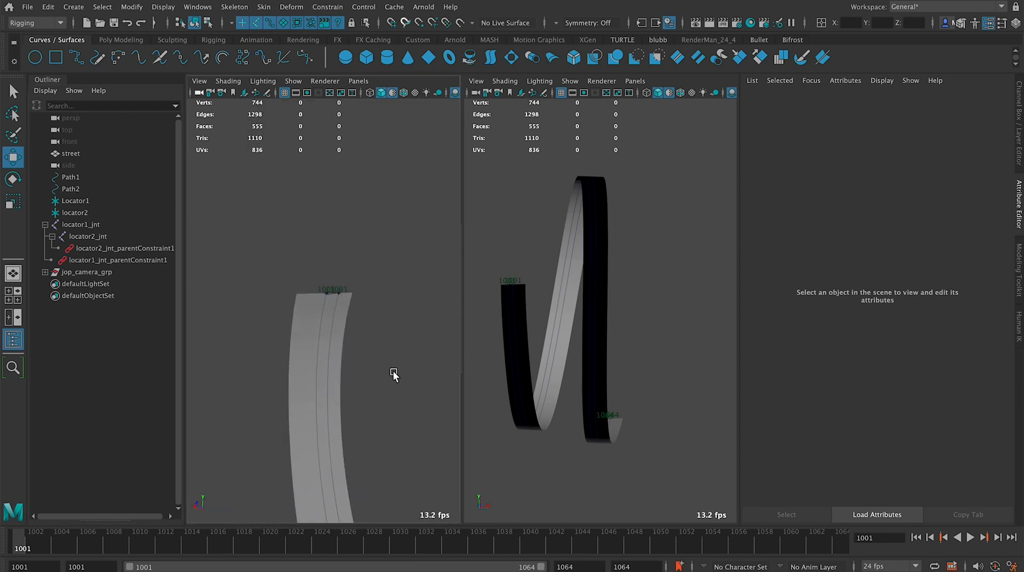
left_click(323, 311)
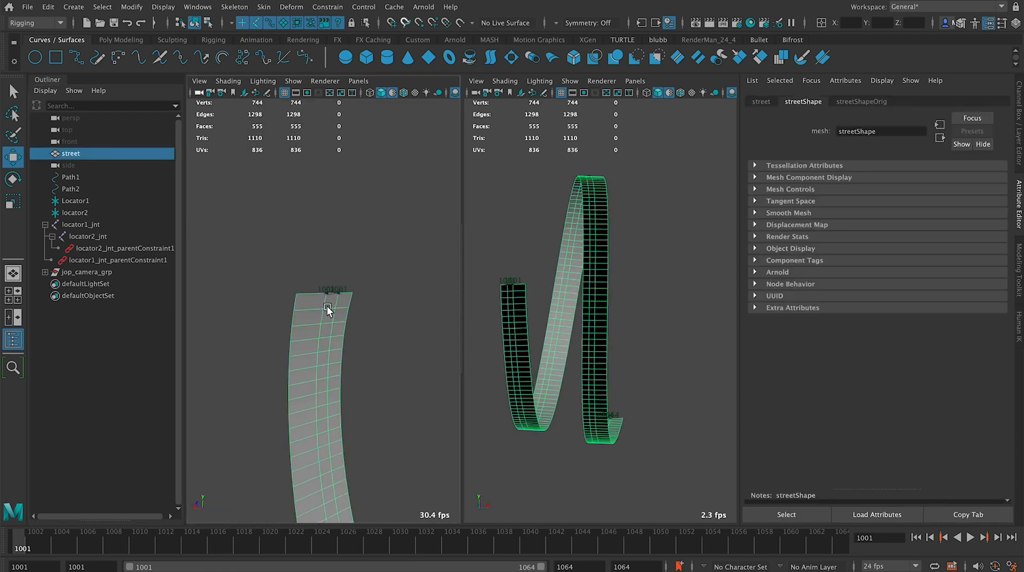
left_click(72, 179)
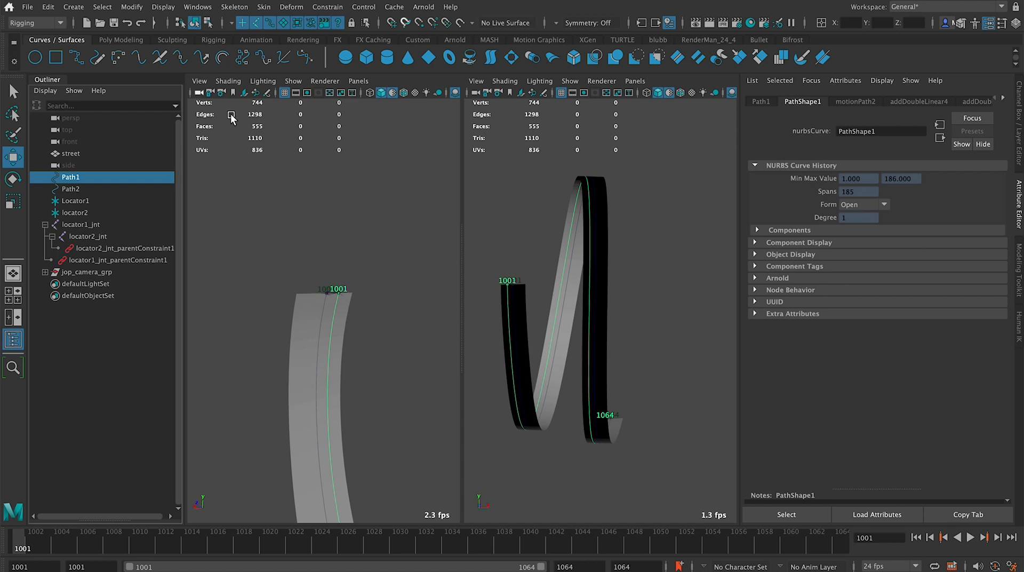
left_click(295, 327)
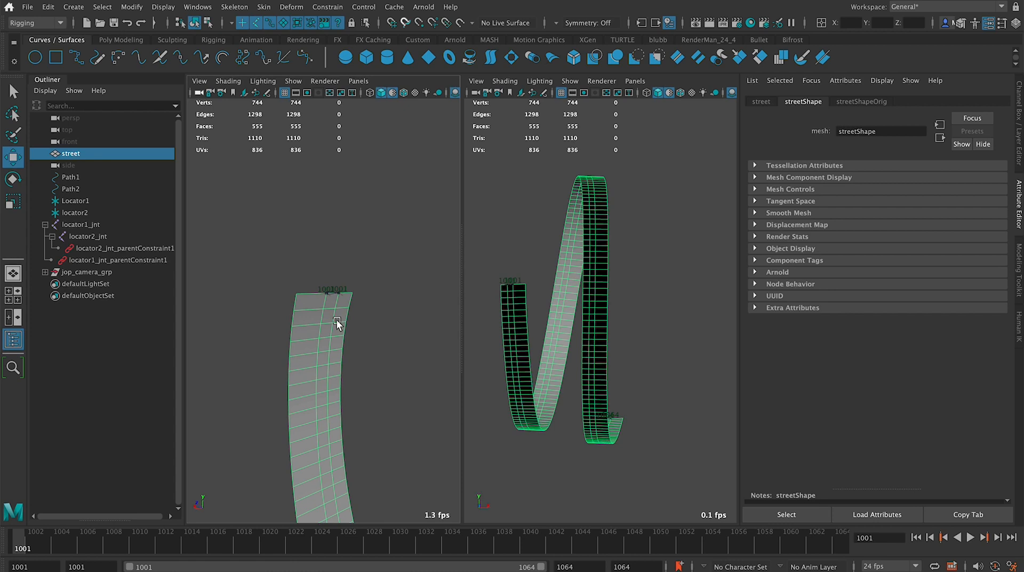
left_click(83, 214)
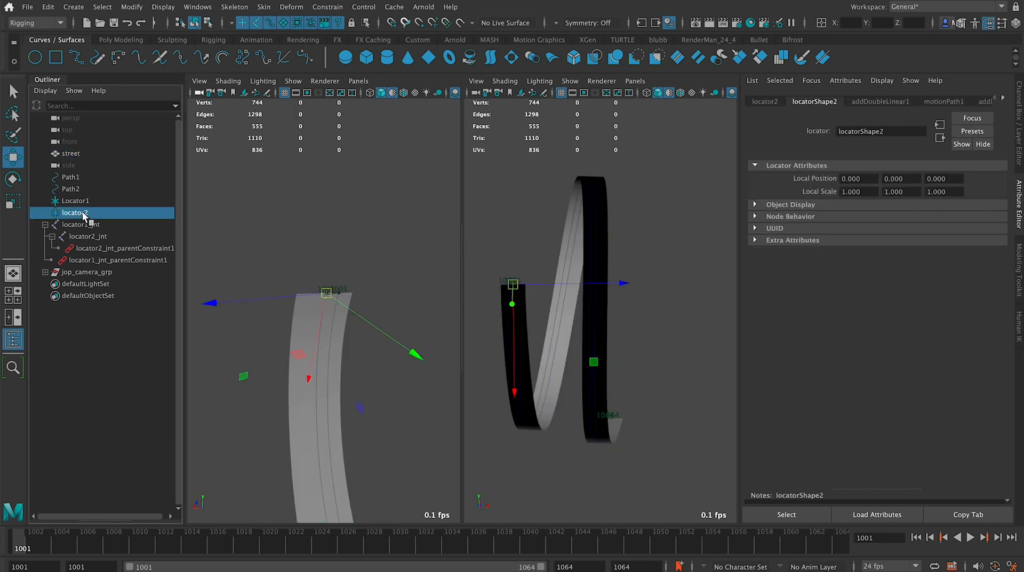
left_click(78, 178, "shift")
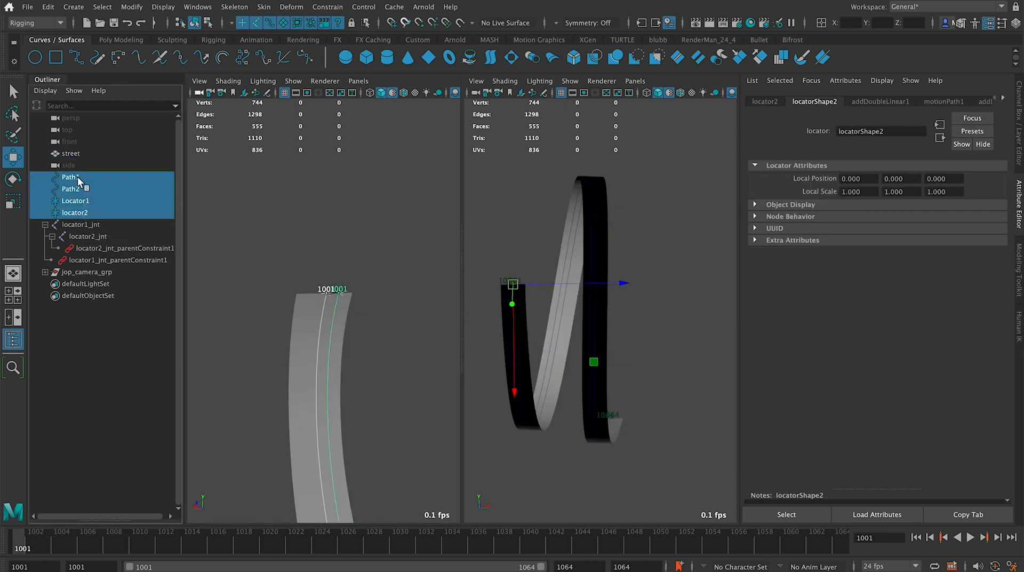
key("BackSpace")
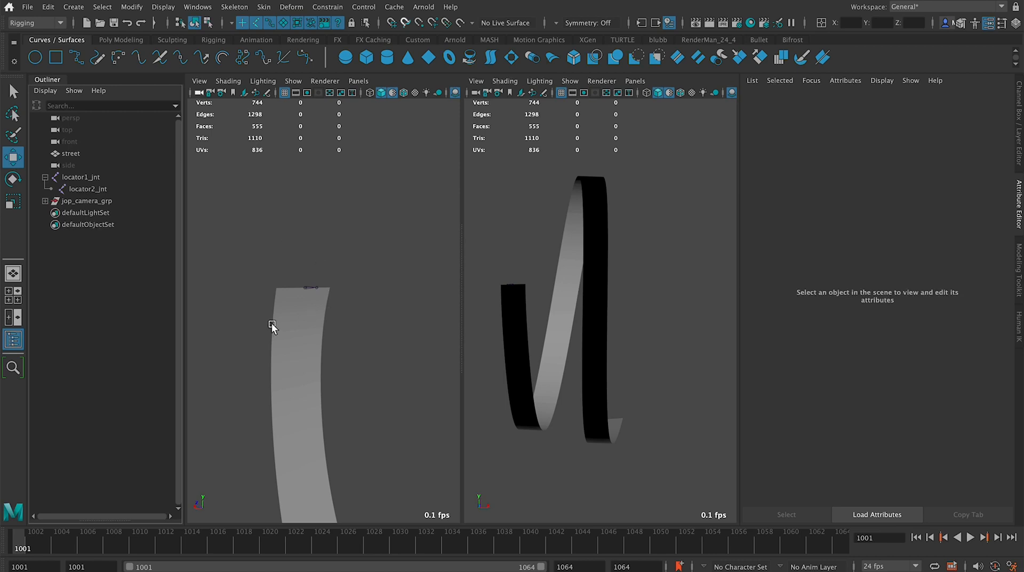
Open the UV Pin constraint options for the street mesh, keeping the output as Existing Transform.
left_click(285, 297)
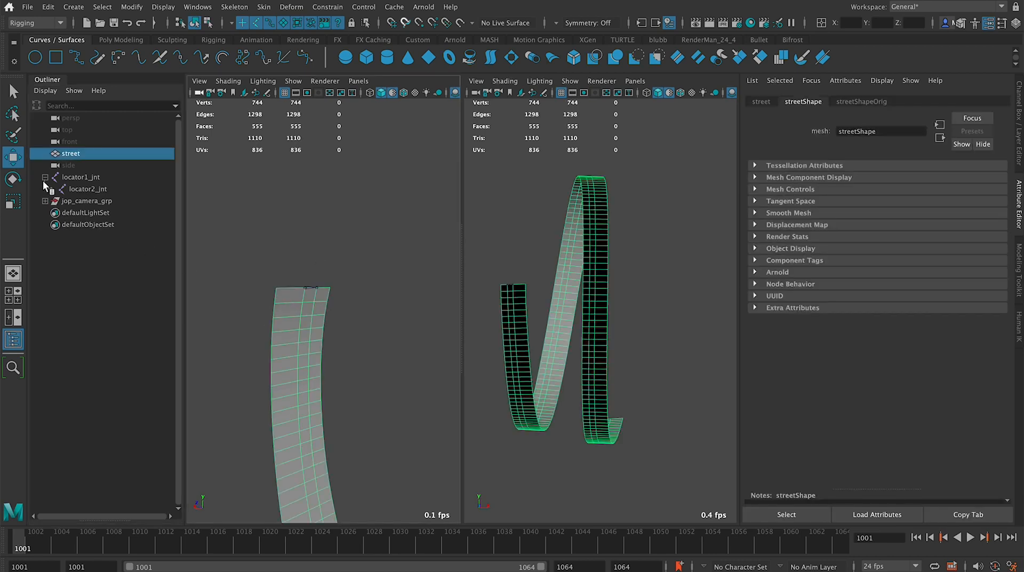
left_click(42, 23)
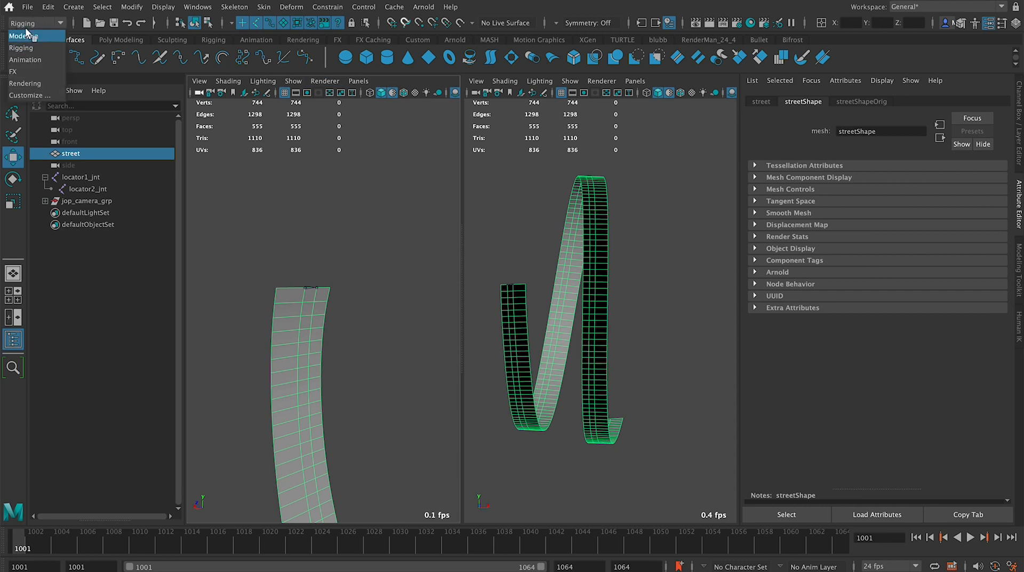
left_click(28, 49)
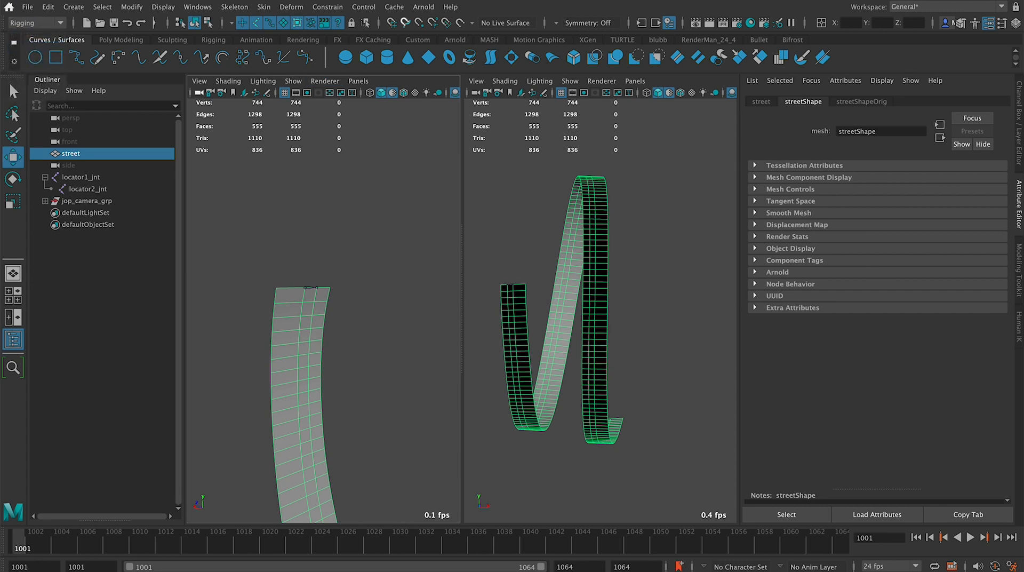
left_click(324, 6)
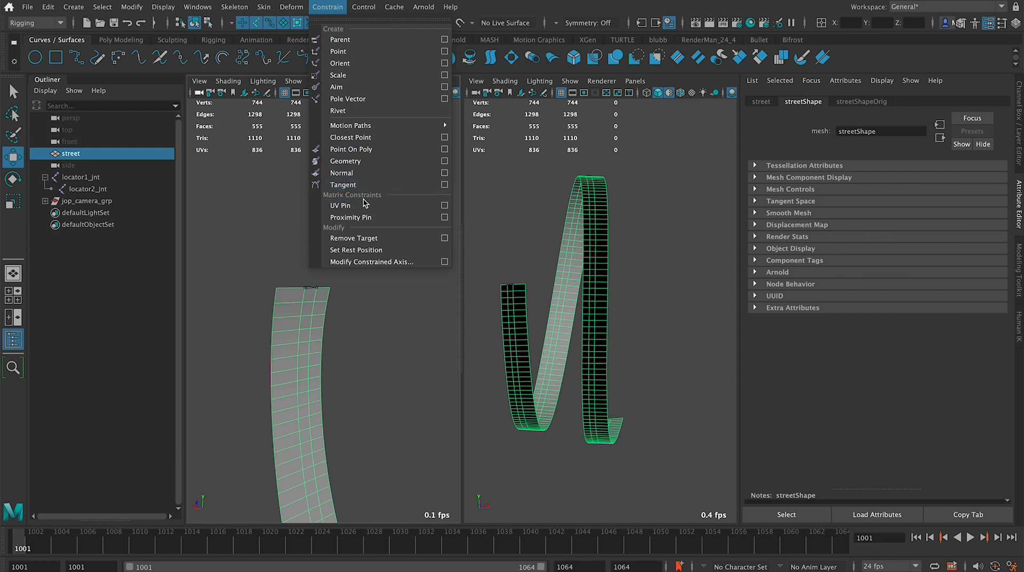
left_click(445, 206)
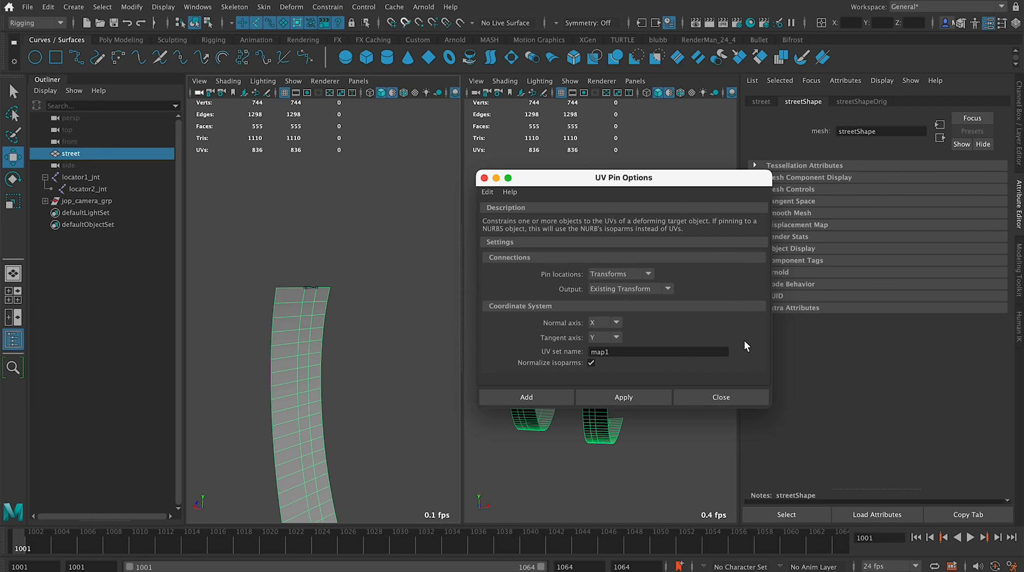
left_click_drag(583, 178, 671, 132)
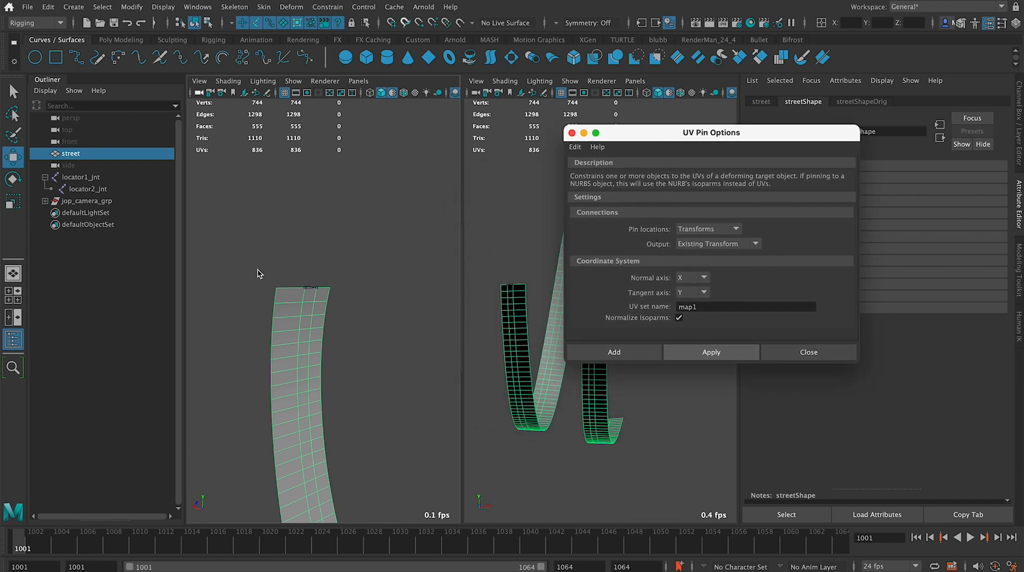
scroll(268, 254, "up", 2)
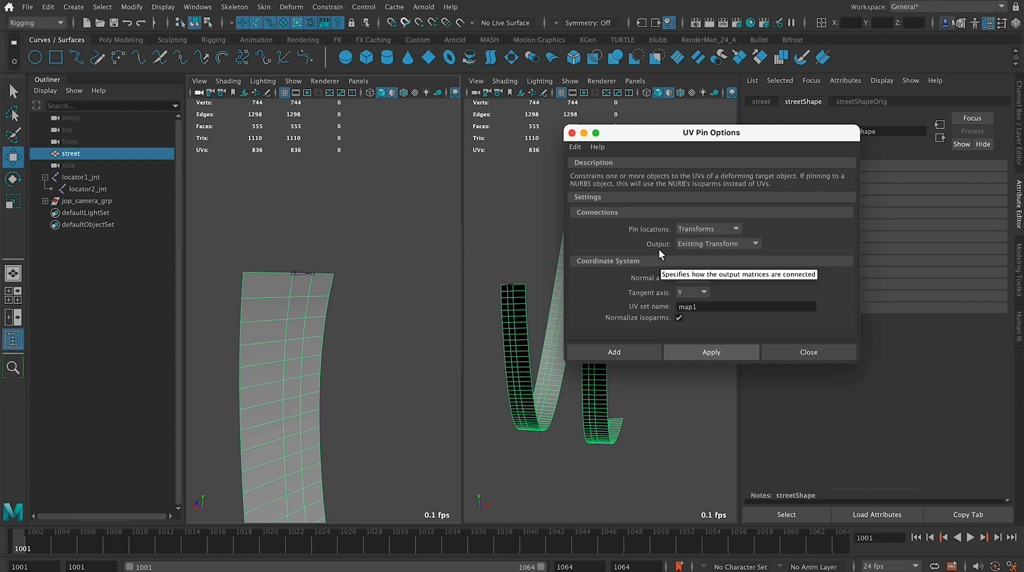
left_click(728, 245)
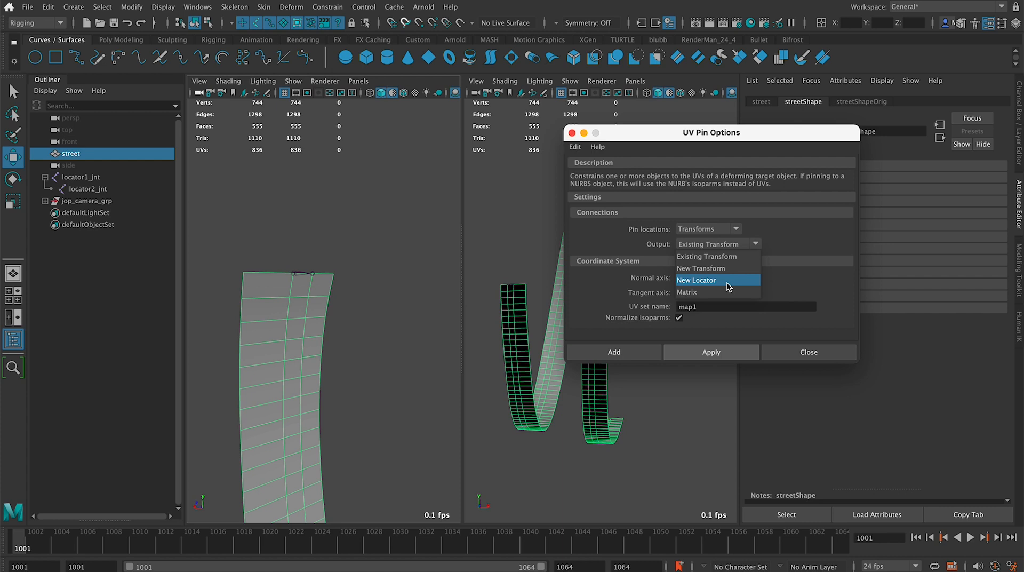
left_click(725, 243)
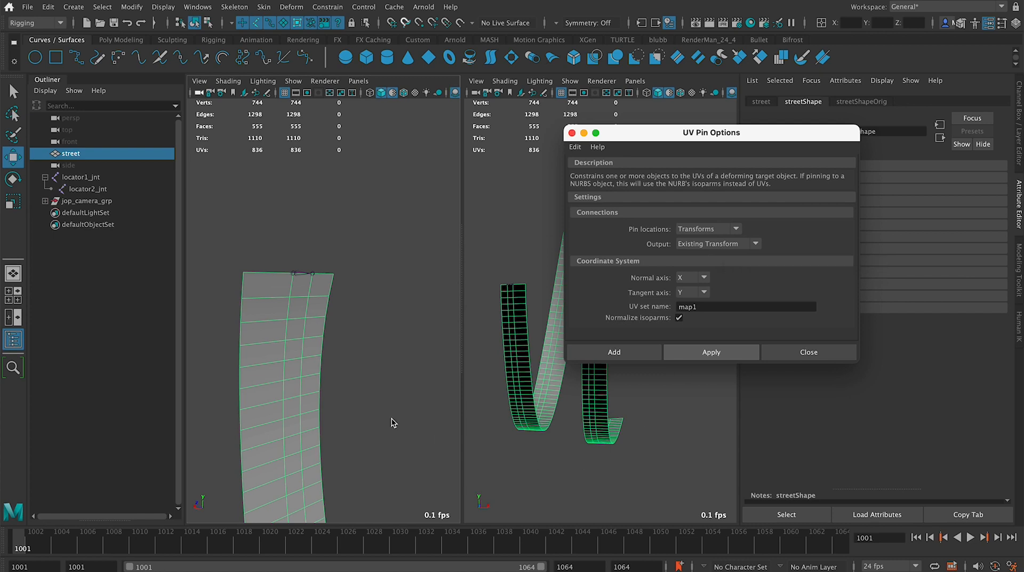
Check the street mesh's UV set name in the UV Set Editor against the UV Pin setting.
left_click(33, 23)
left_click(37, 36)
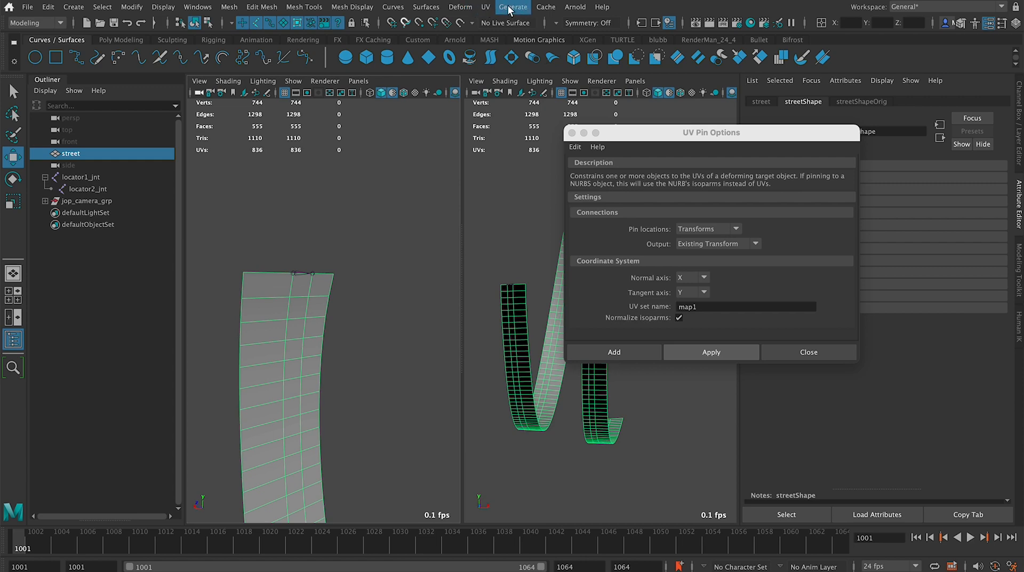
left_click(485, 7)
left_click(504, 39)
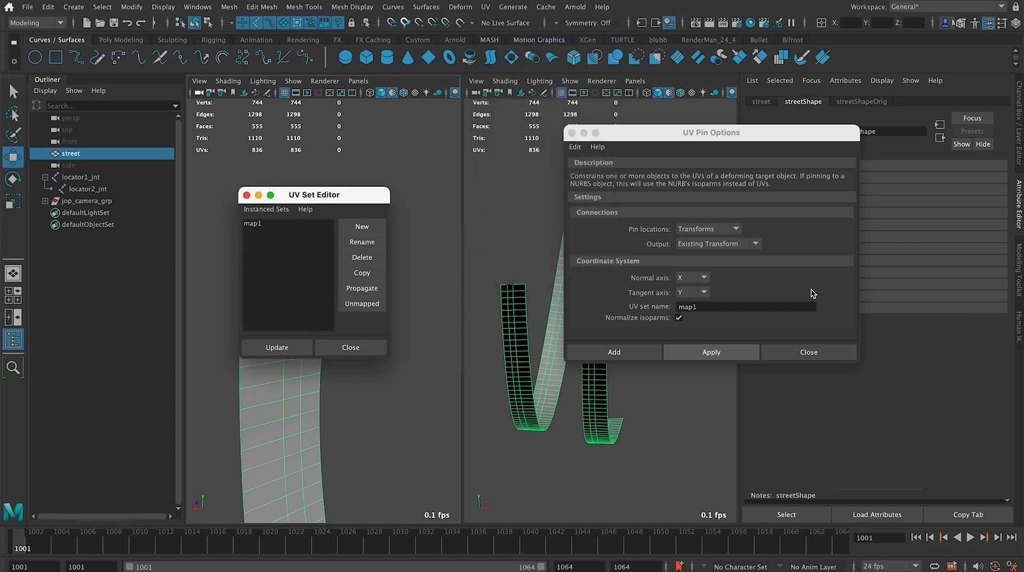
left_click(711, 307)
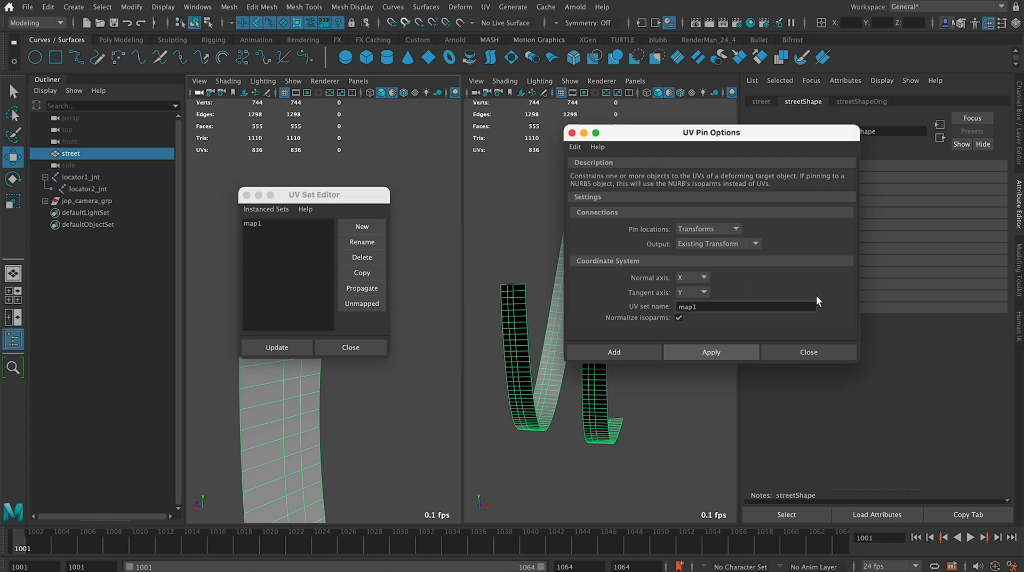
left_click(246, 194)
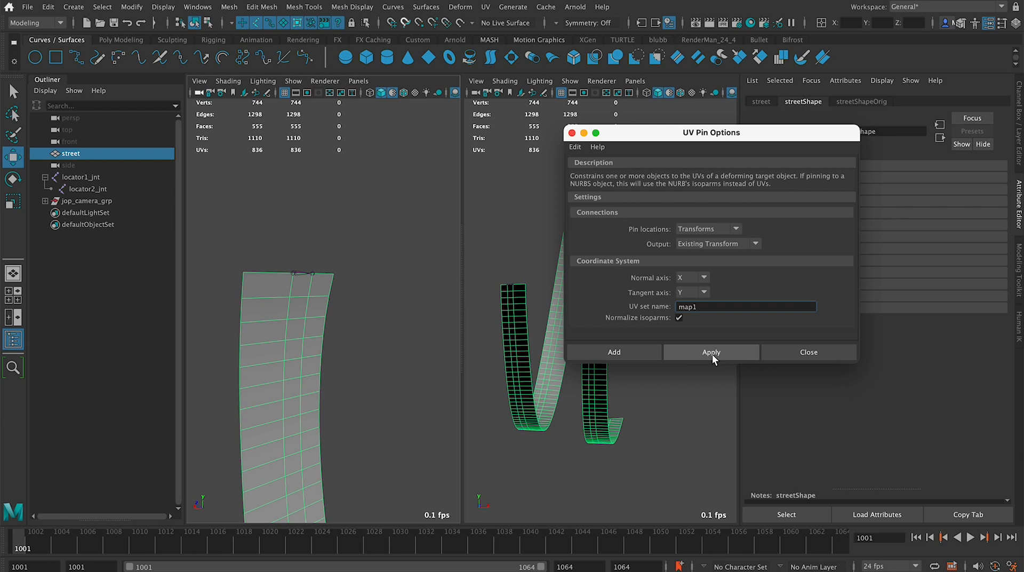
Pin locator1_jnt and locator2_jnt to the street mesh with the UV Pin constraint, using Existing Transform and UV set map1.
left_click(79, 178, "ctrl")
left_click(77, 190, "ctrl")
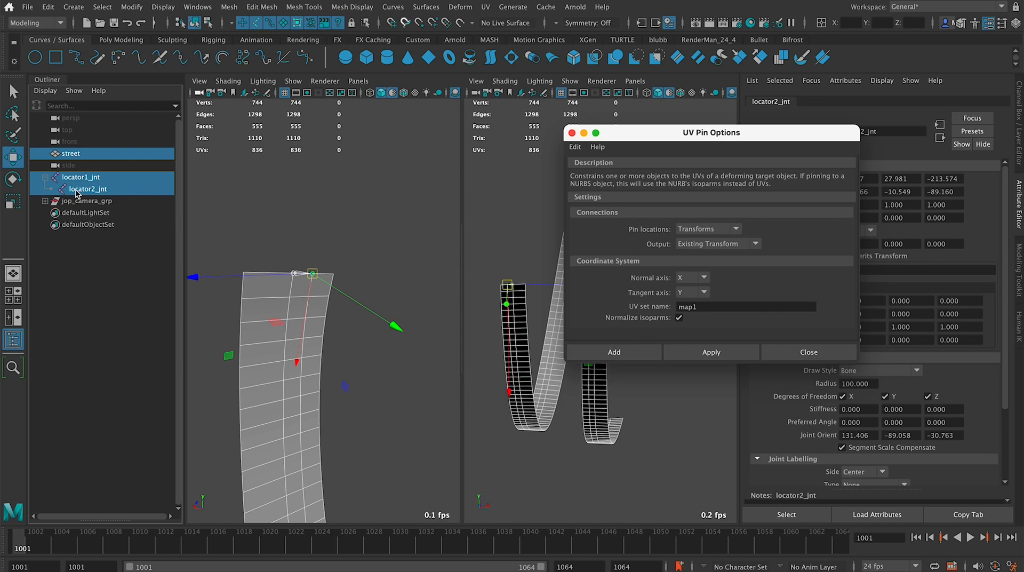
left_click(85, 155)
left_click(80, 177, "ctrl")
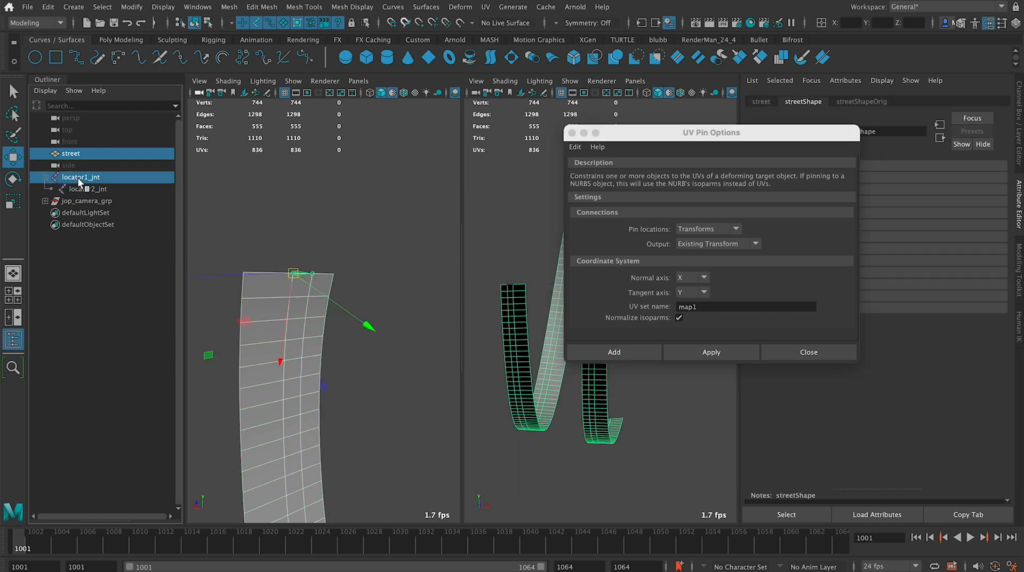
left_click(85, 189, "ctrl")
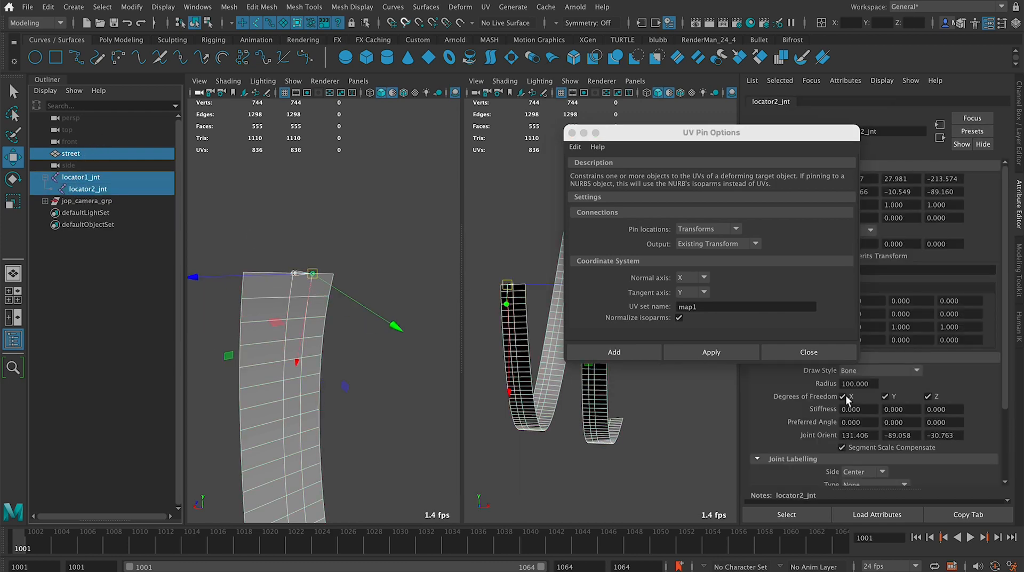
left_click(747, 354)
left_click(572, 133)
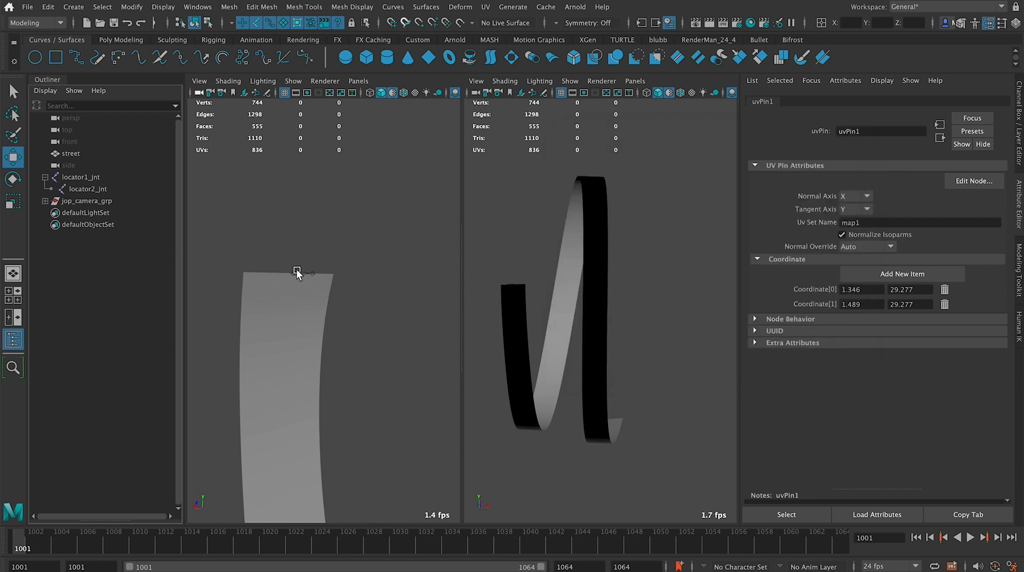
Examine locator1_jnt's transform channels and its Offset Parent Matrix connection.
left_click(84, 177)
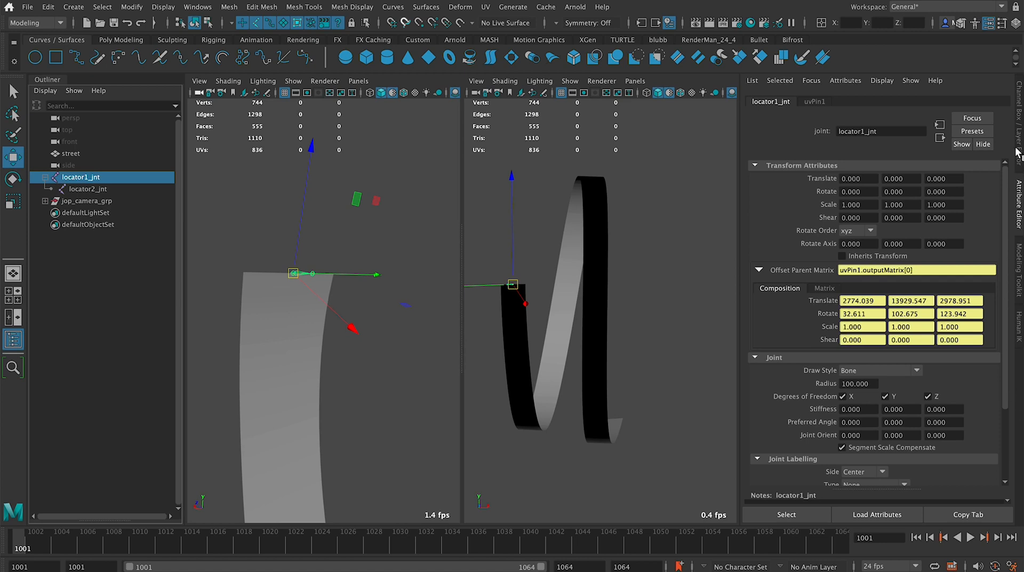
left_click(1019, 137)
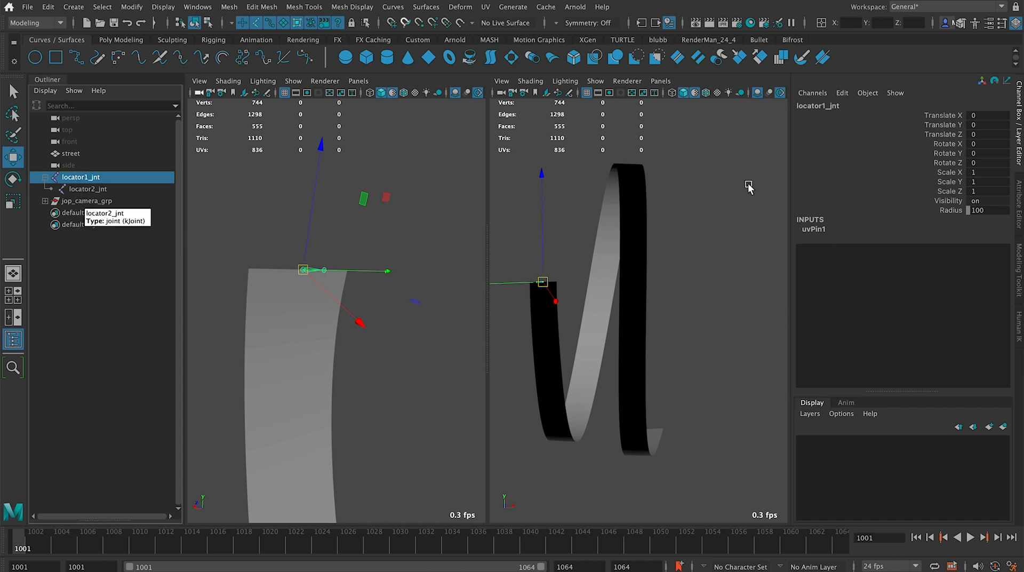
left_click(1019, 192)
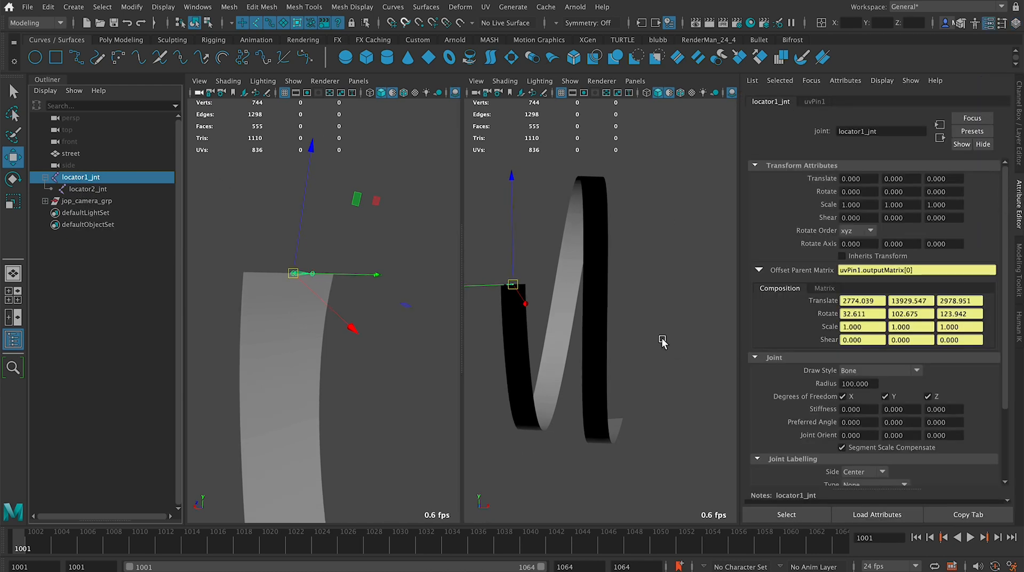
left_click(758, 270)
left_click(758, 270)
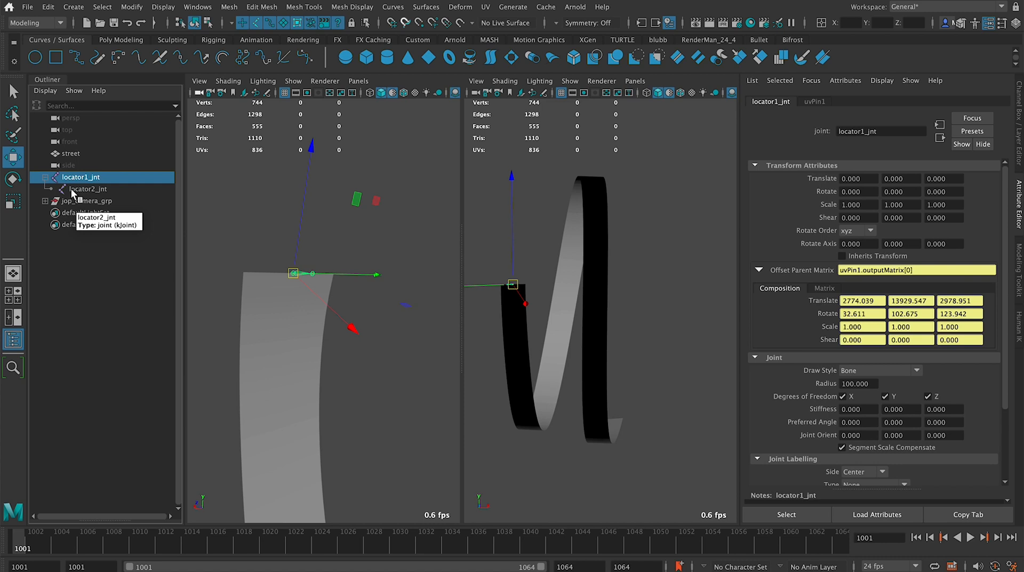
Open the uvPin1 node's attributes in a separate floating window and move it over the viewports.
left_click(805, 102)
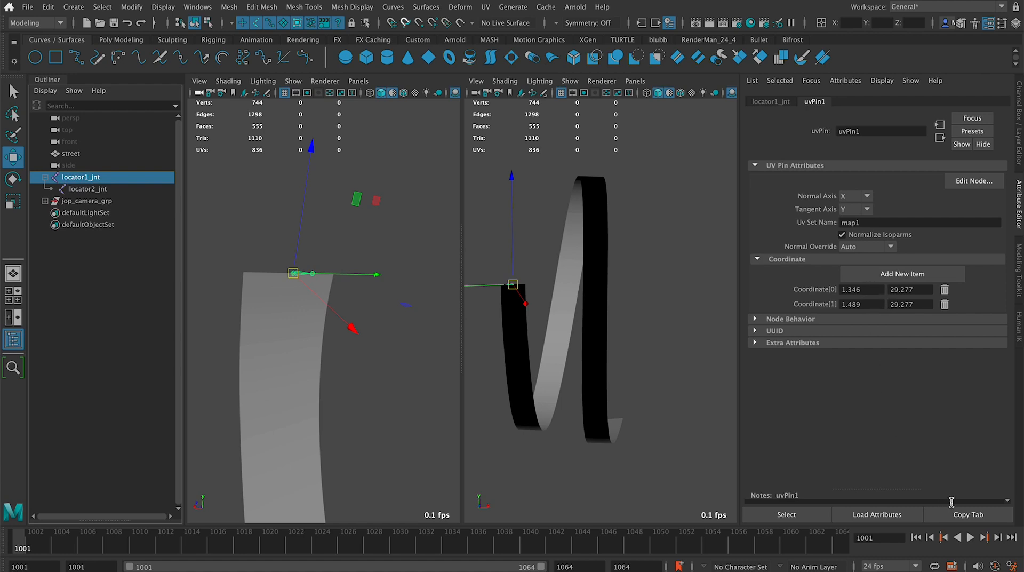
left_click(974, 514)
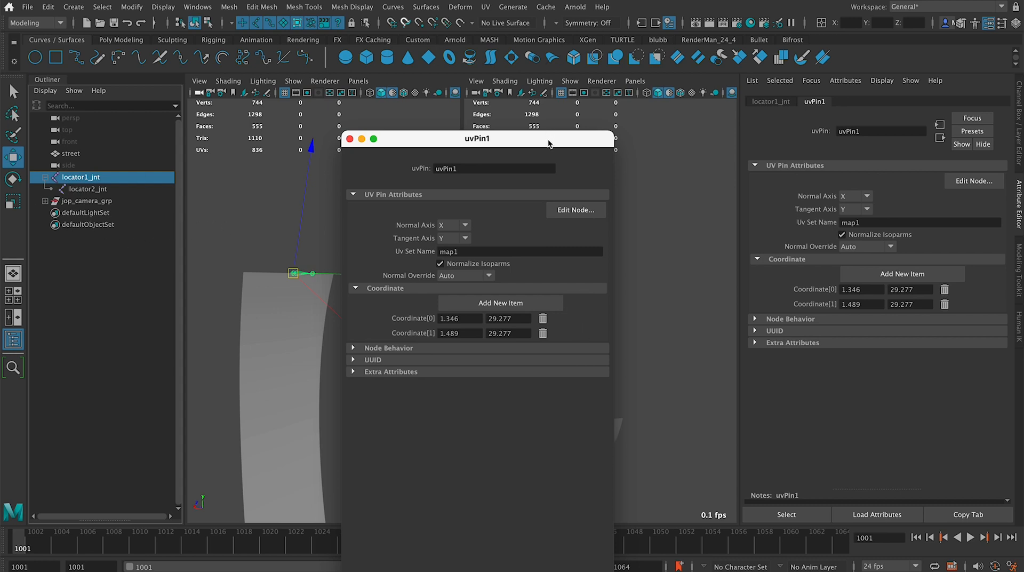
left_click_drag(549, 143, 596, 58)
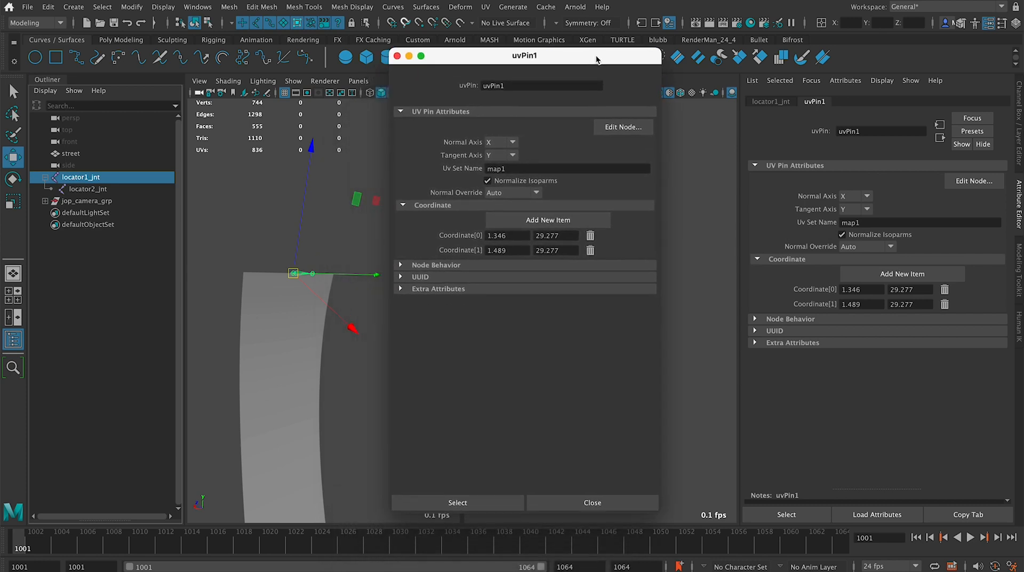
left_click(120, 353)
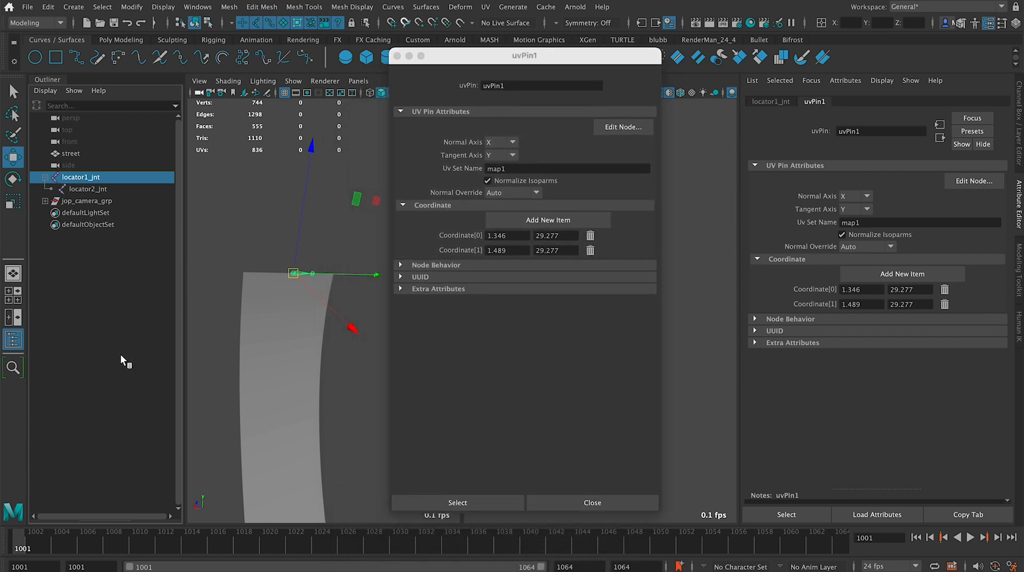
Create a NURBS circle at the origin and set its Scale X, Y and Z to 10000.
left_click(35, 57)
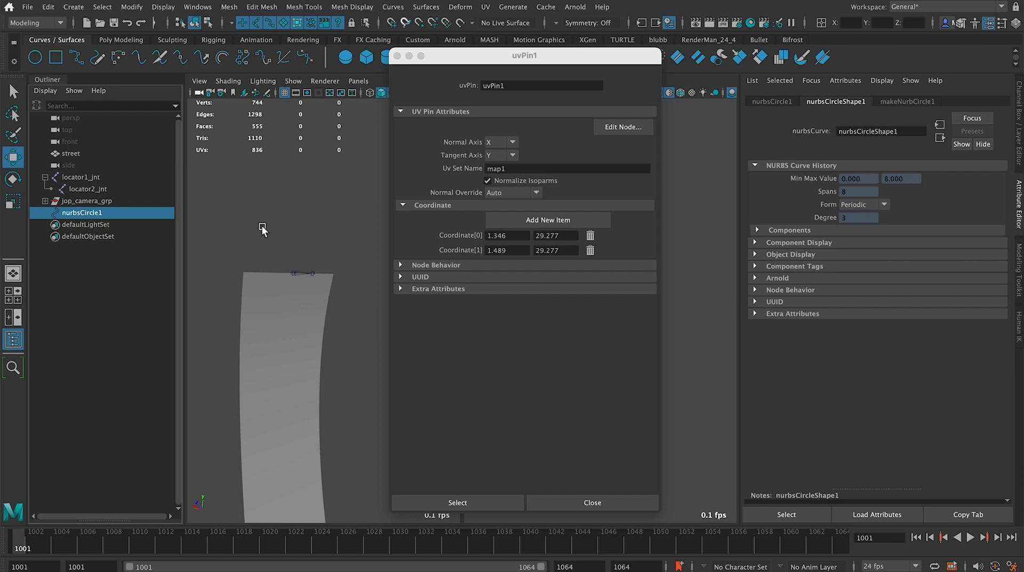
scroll(264, 227, "down", 15)
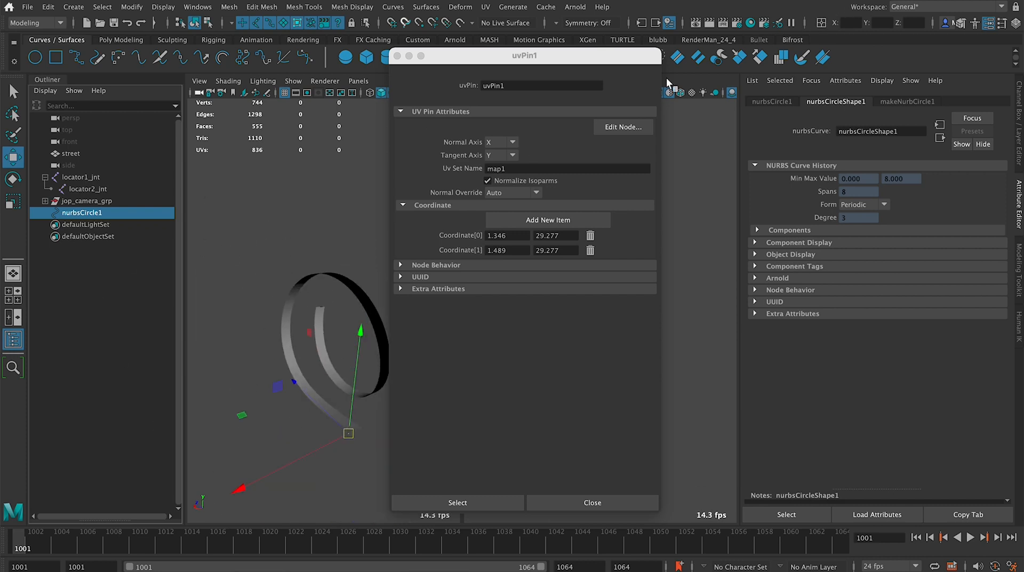
left_click(1018, 102)
left_click(982, 172)
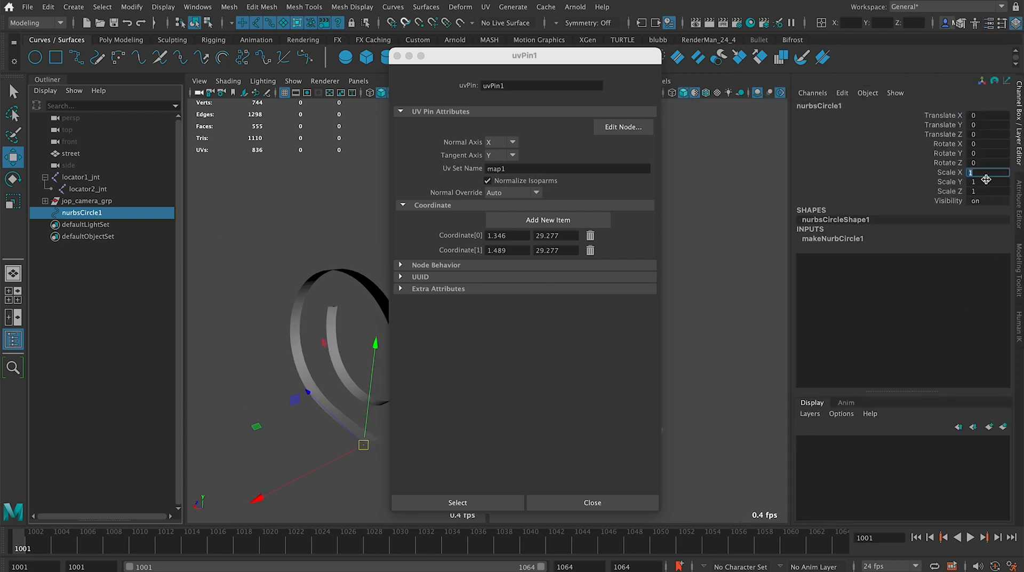
left_click_drag(986, 179, 991, 191)
type("1000")
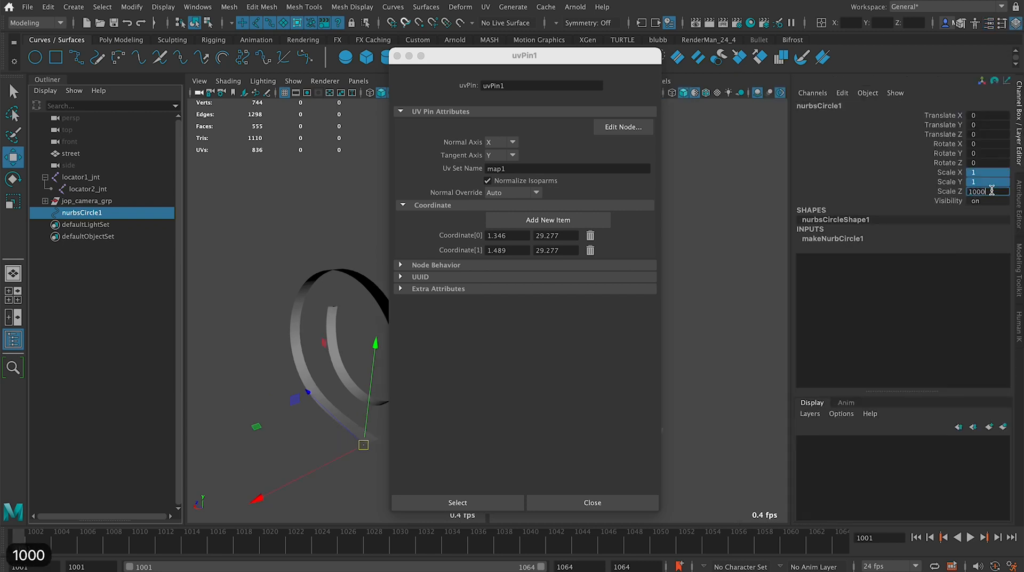
type("0")
key("Return")
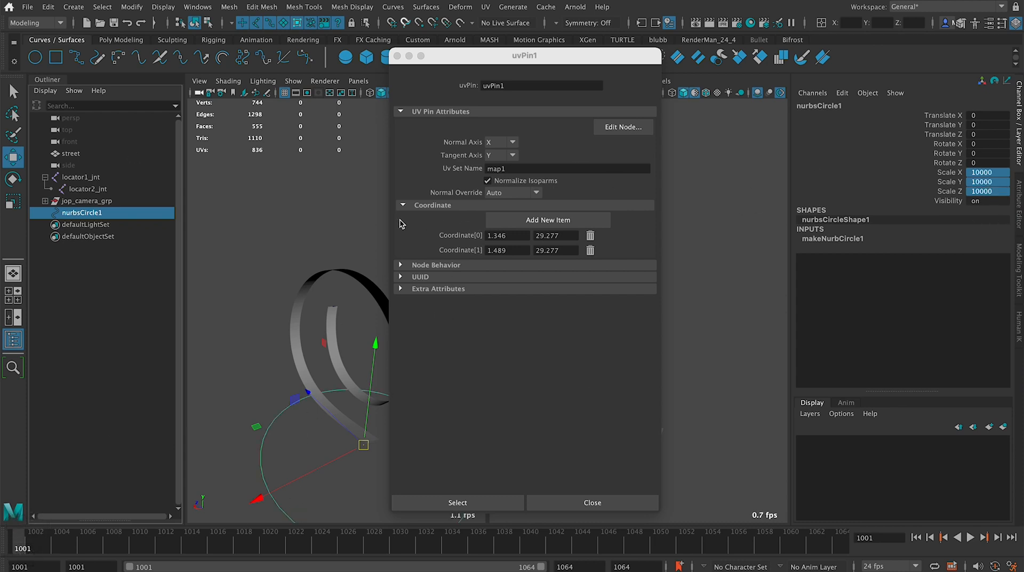
Add two keyable float attributes named J1_U and J1_V to the NURBS circle.
left_click(840, 93)
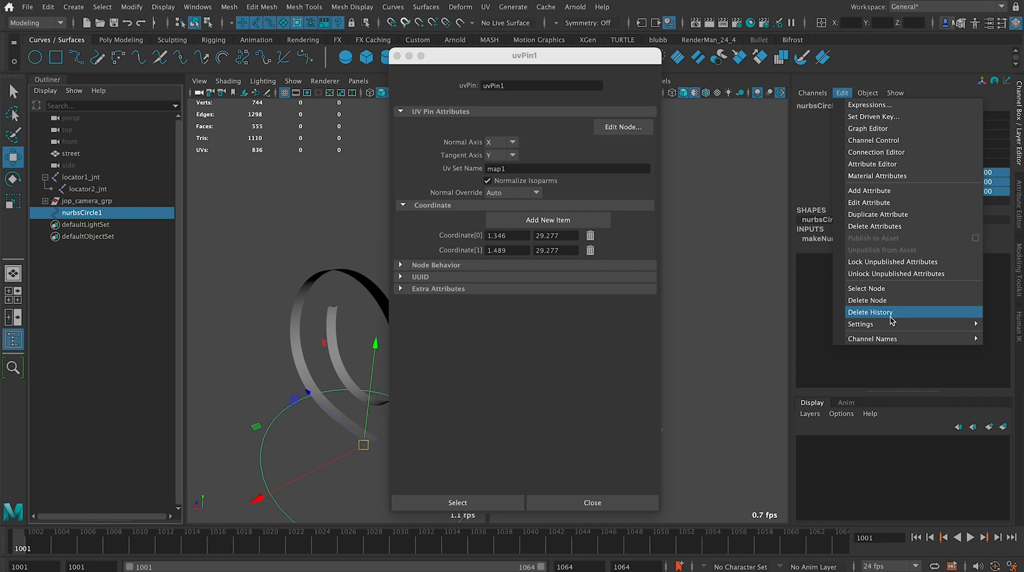
left_click(871, 190)
left_click(542, 175)
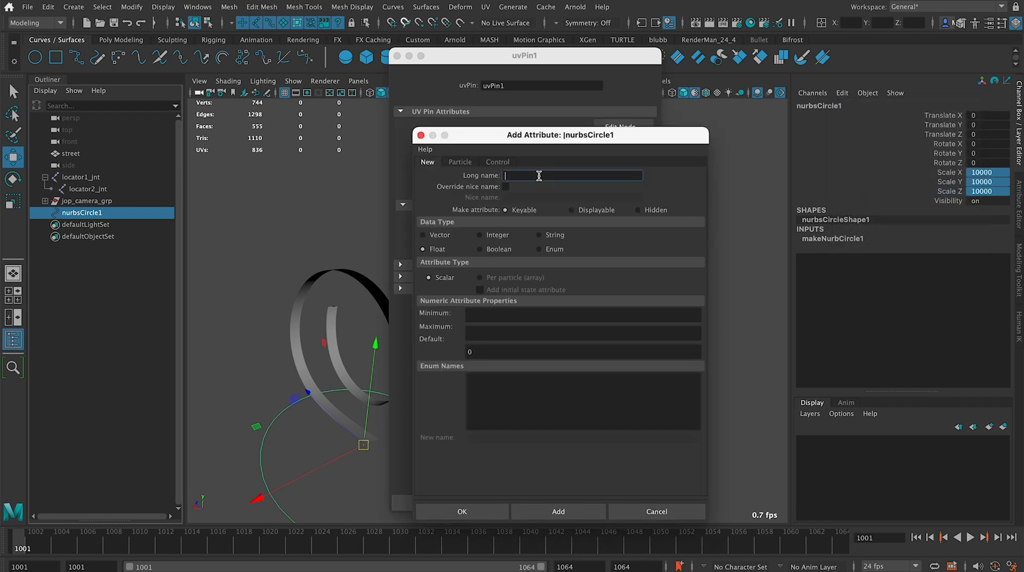
type("J1")
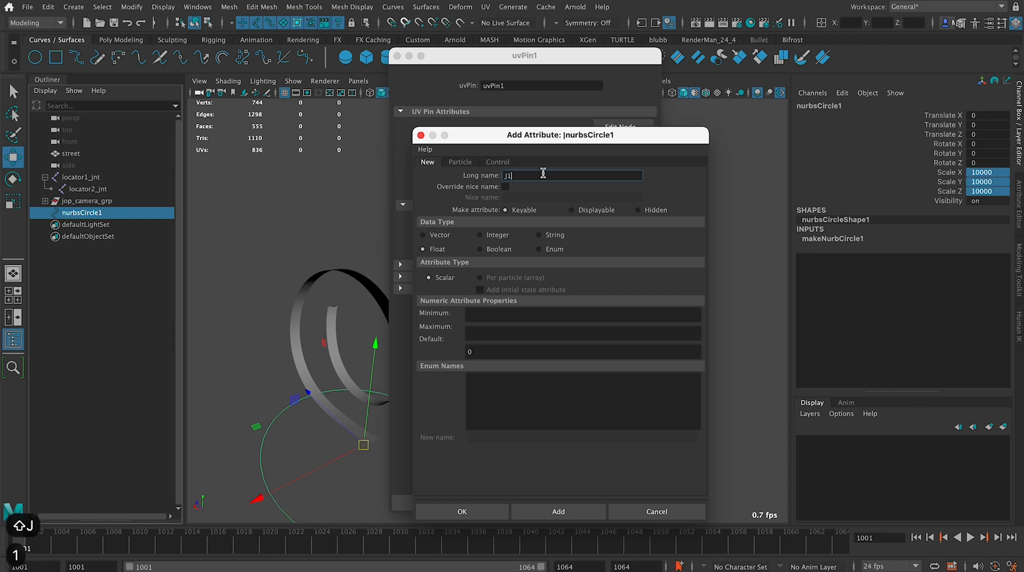
type("_U")
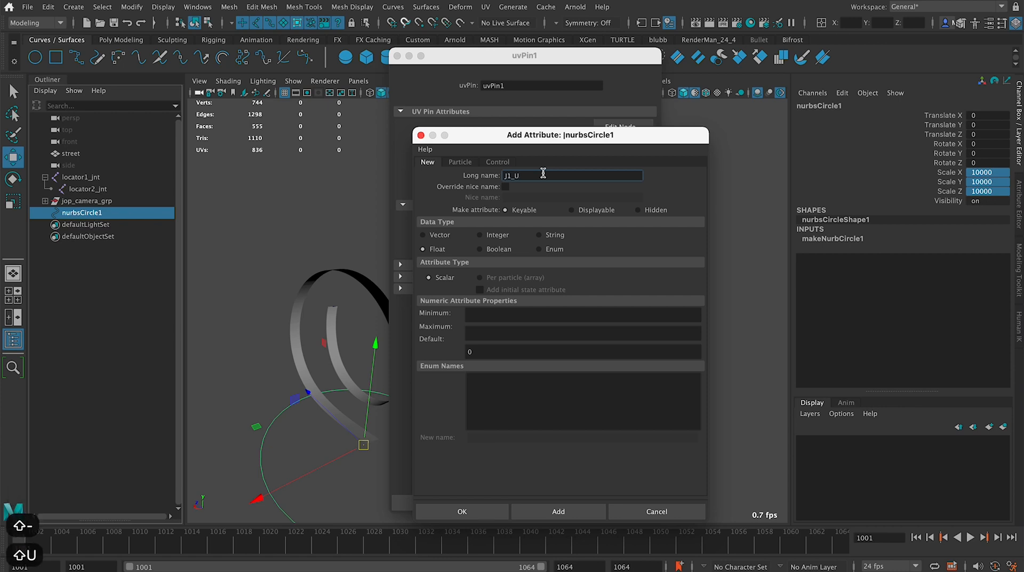
left_click(564, 511)
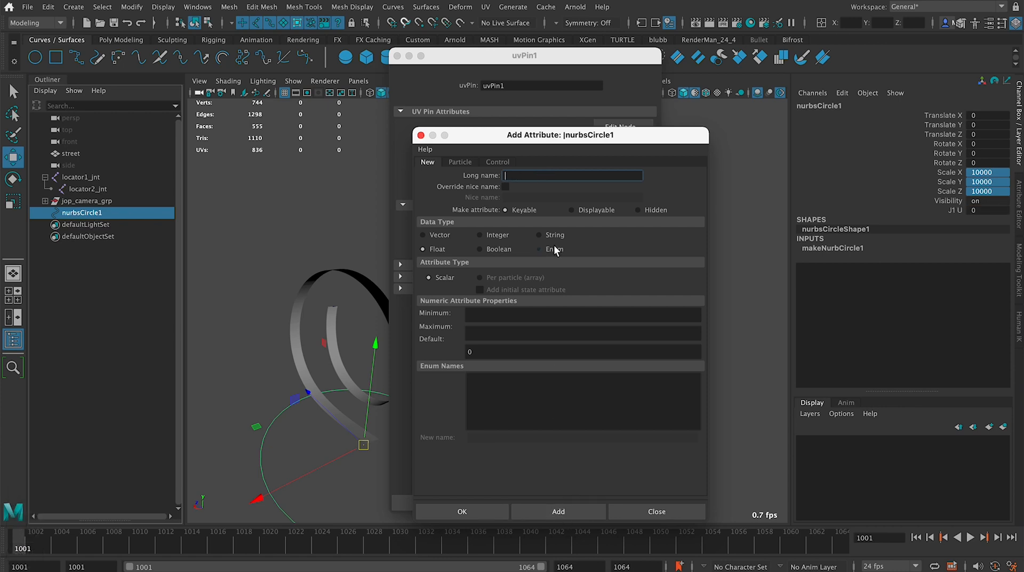
type("J1_V")
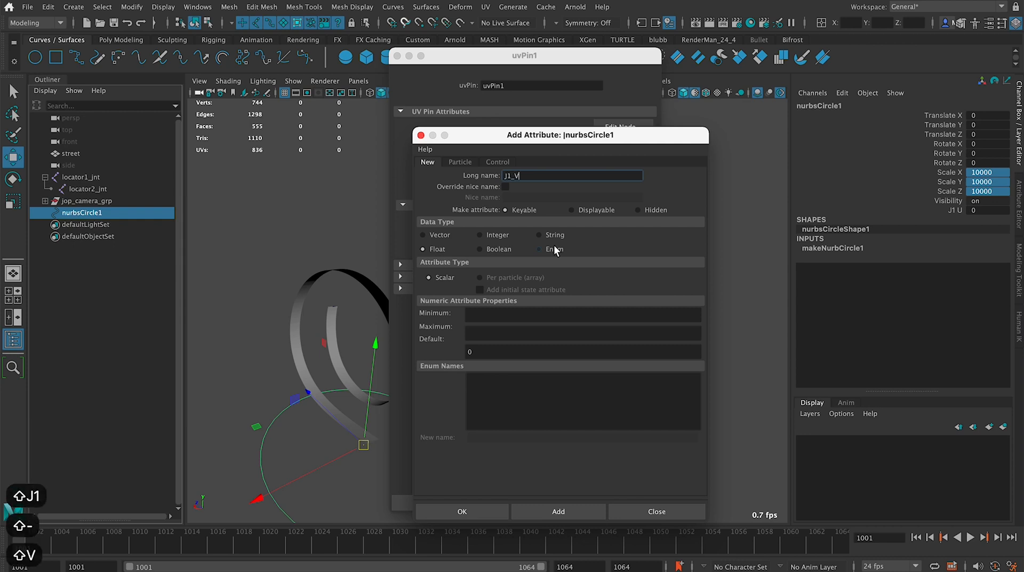
left_click(566, 509)
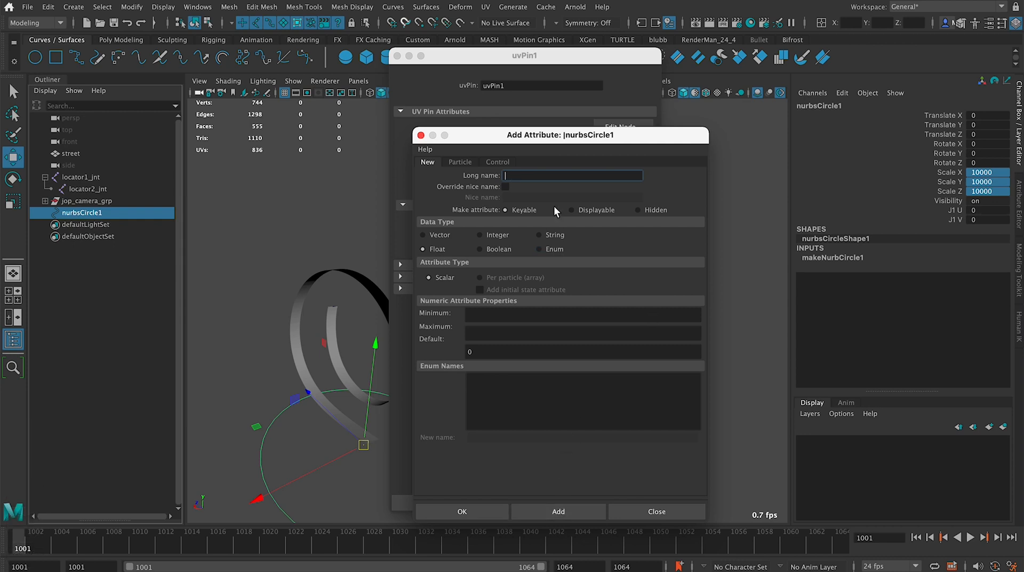
Add two more keyable float attributes named J2_U and J2_V to the circle and finish adding attributes.
type("J2_U")
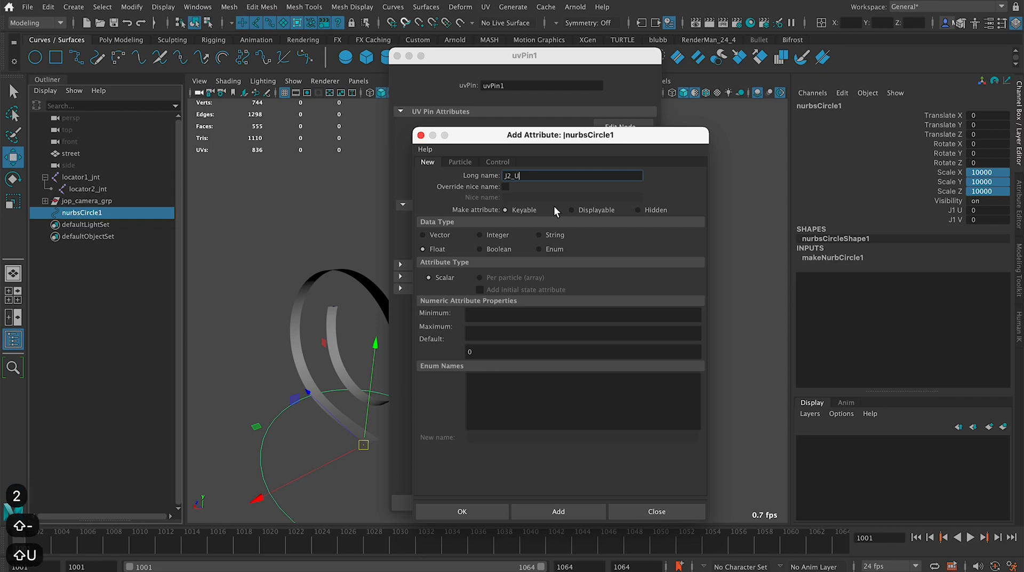
left_click(563, 510)
key("shift+j")
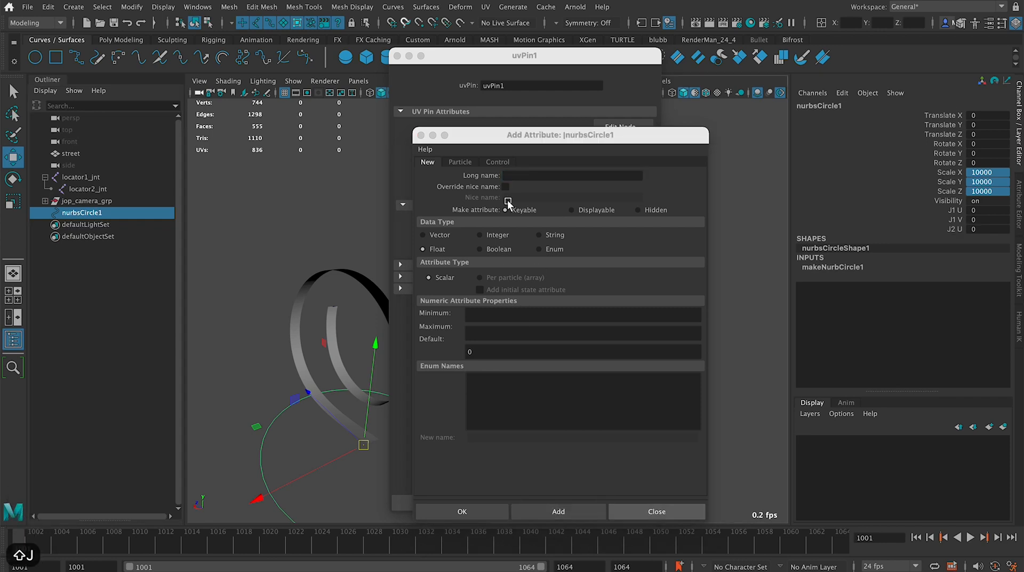
left_click(514, 176)
type("J")
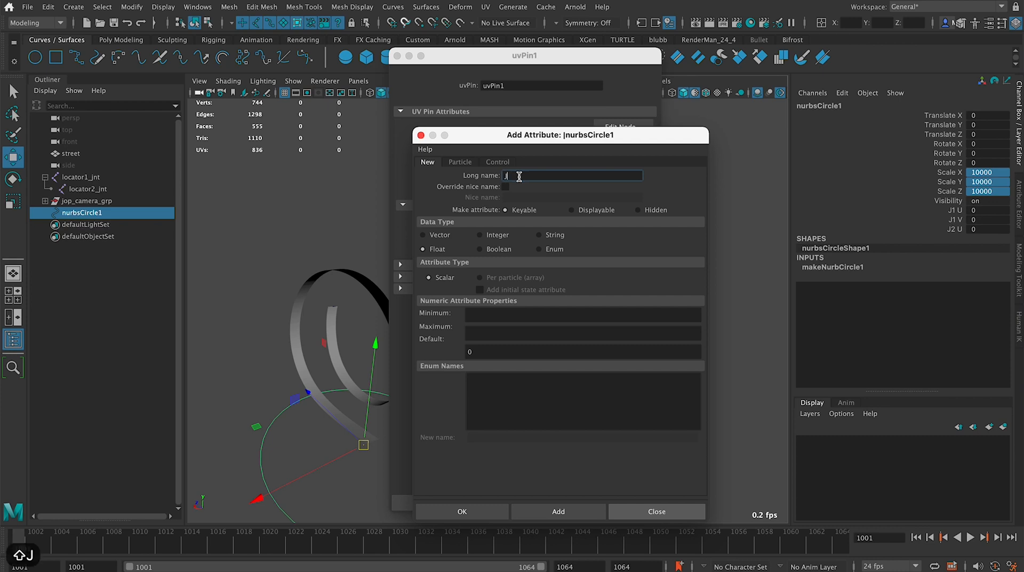
type("2_V")
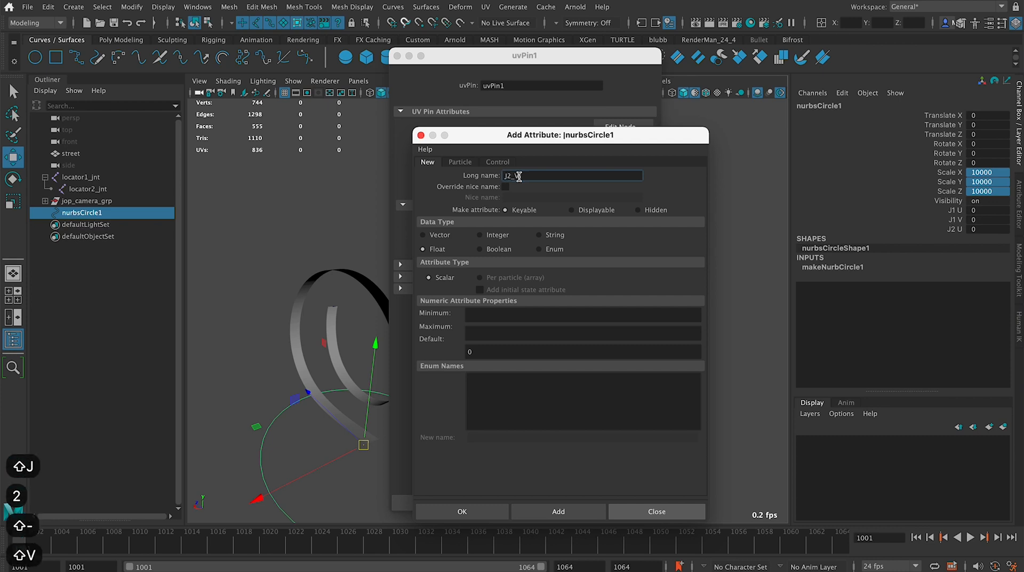
left_click(555, 512)
left_click(656, 511)
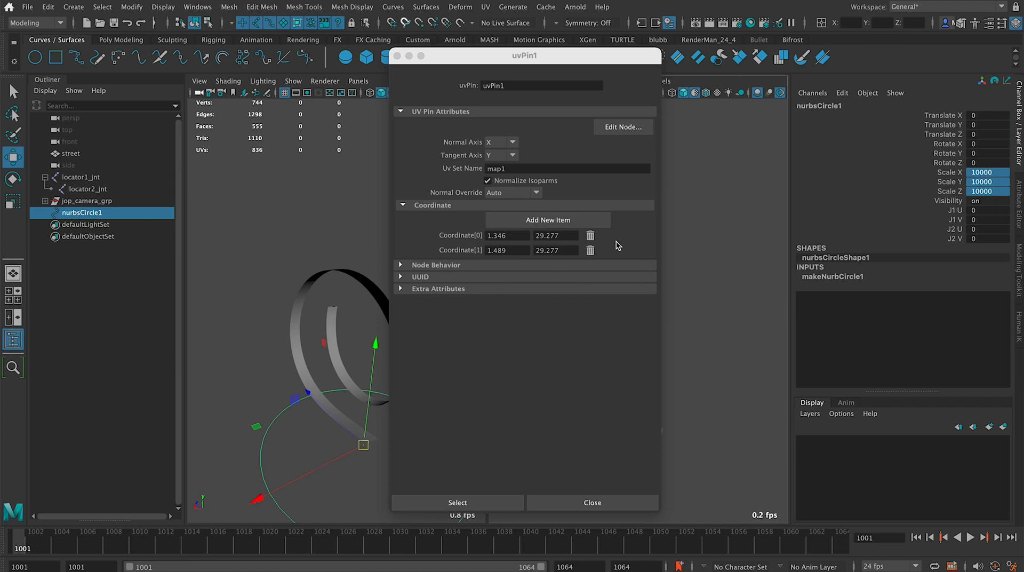
Copy uvPin1's Coordinate[0] values into the circle's attributes, setting J1 U to 1.346 and J1 V to 29.277.
left_click(514, 235)
left_click(500, 235)
key("super+c")
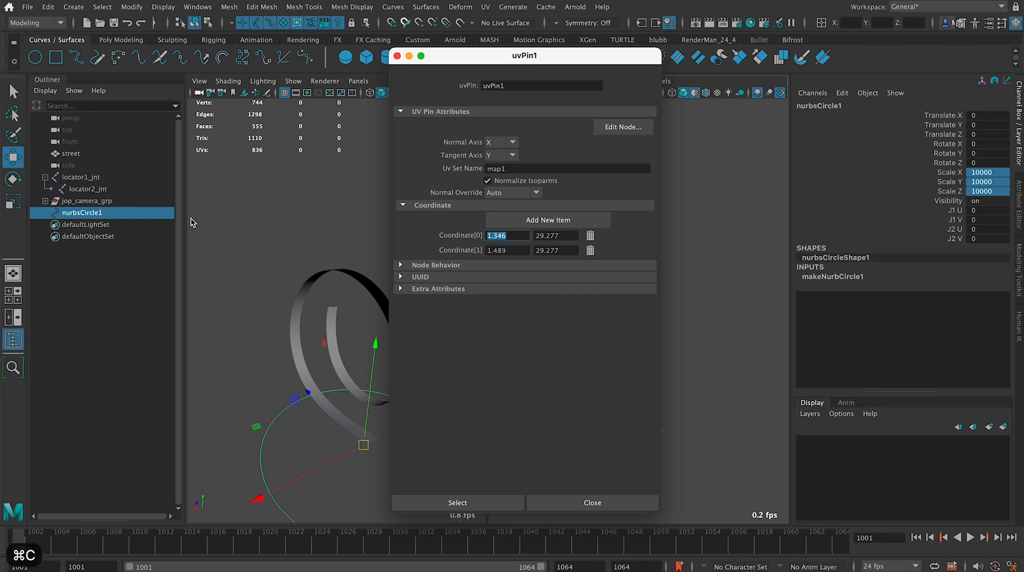
left_click(986, 209)
key("super+v")
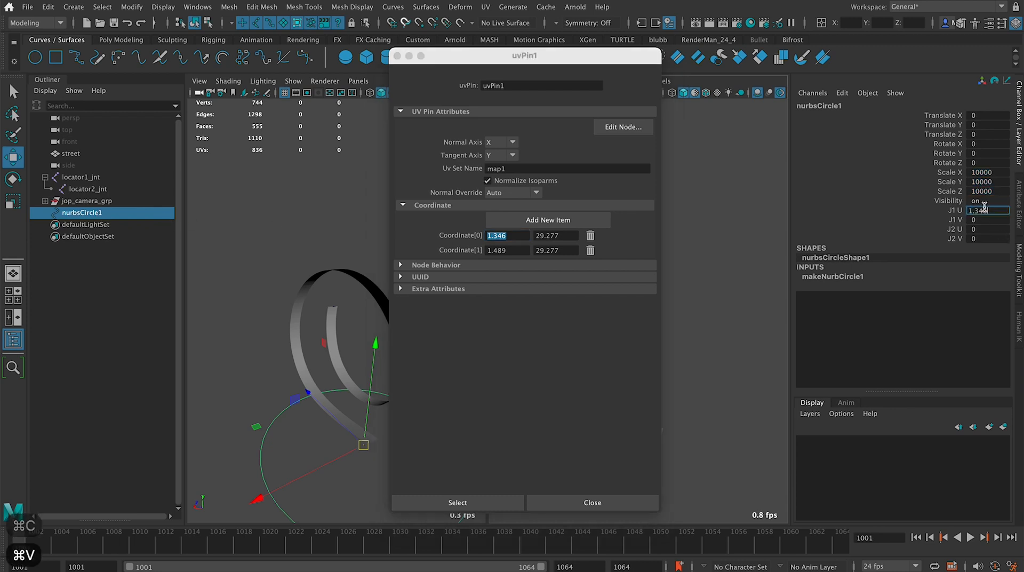
left_click(572, 235)
left_click_drag(572, 235, 407, 231)
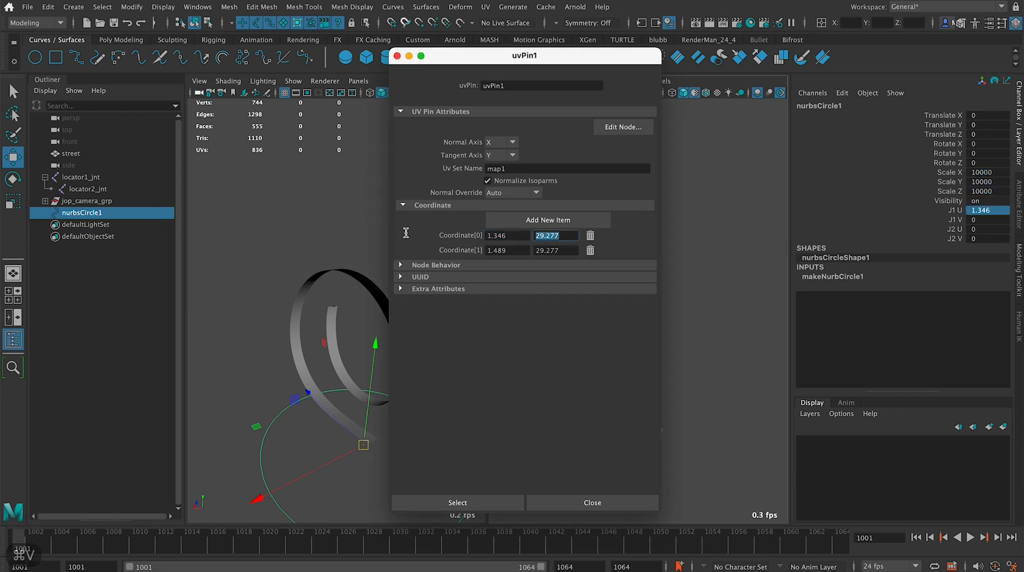
key("super+c")
left_click(994, 220)
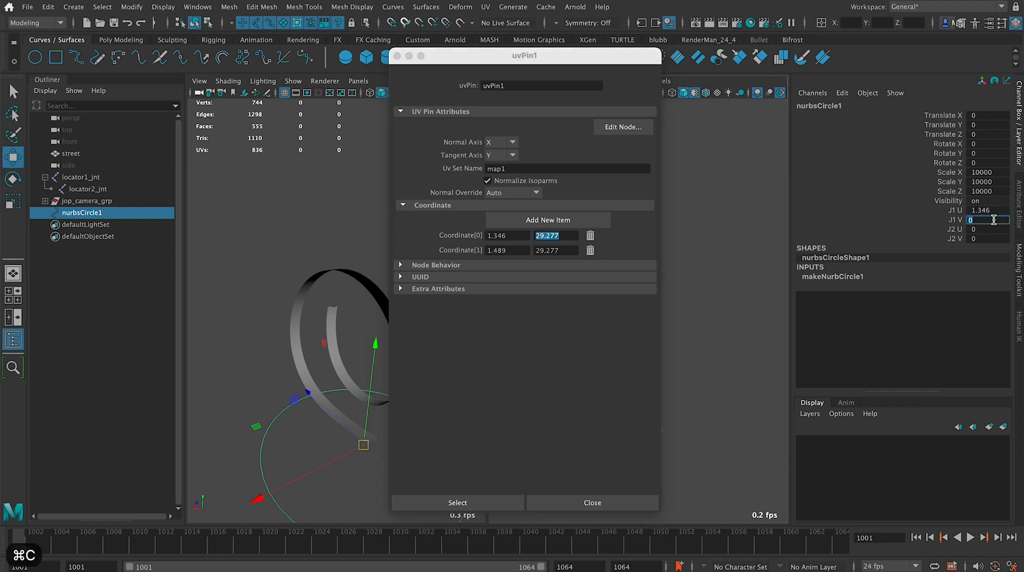
key("super+v")
Copy uvPin1's Coordinate[1] values into the circle's attributes, setting J2 U to 1.489 and J2 V to 29.277.
left_click(958, 230)
left_click_drag(514, 250, 289, 261)
key("super+c")
left_click(994, 229)
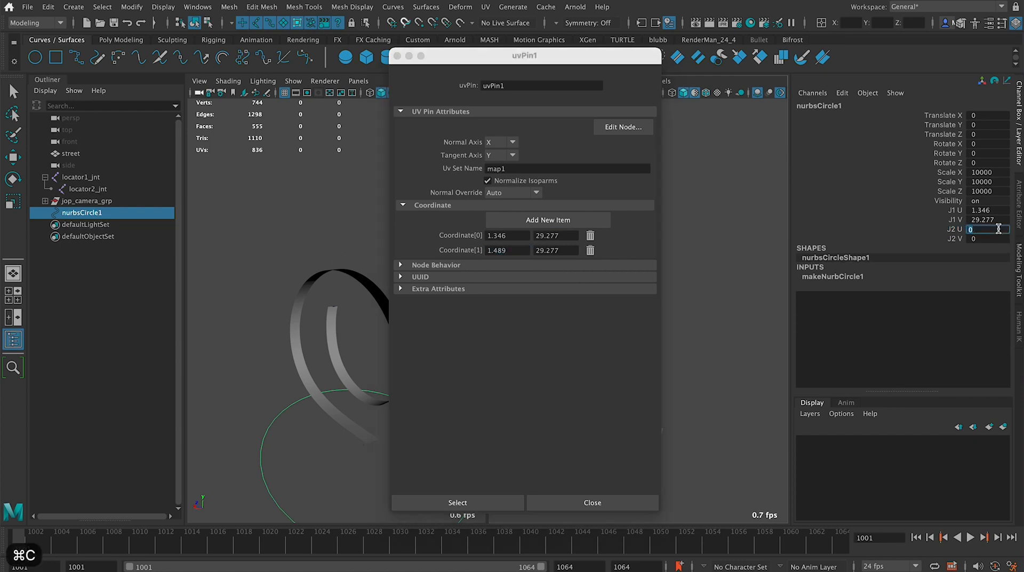
key("super+v")
left_click(561, 248)
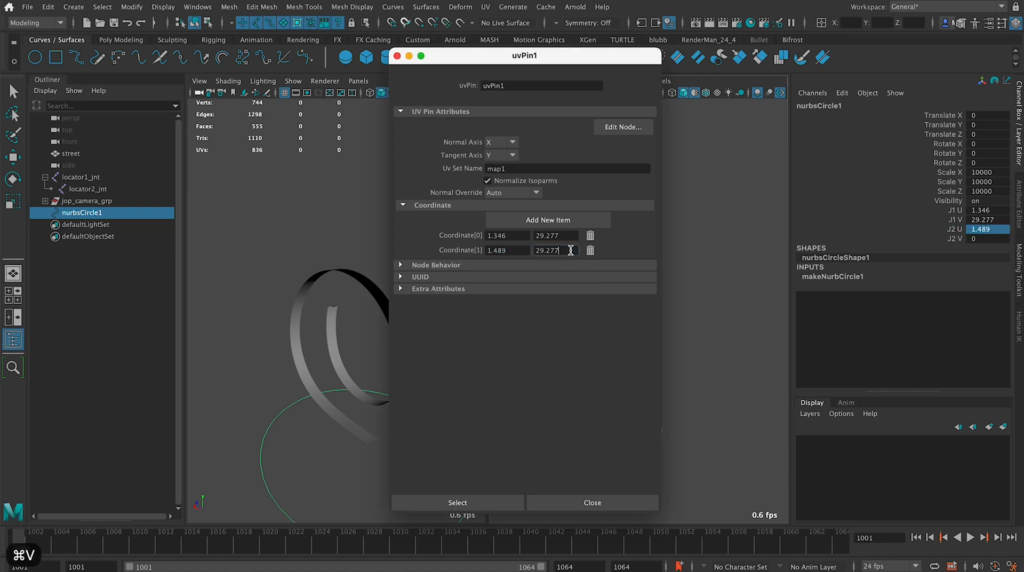
key("super+c")
left_click(994, 239)
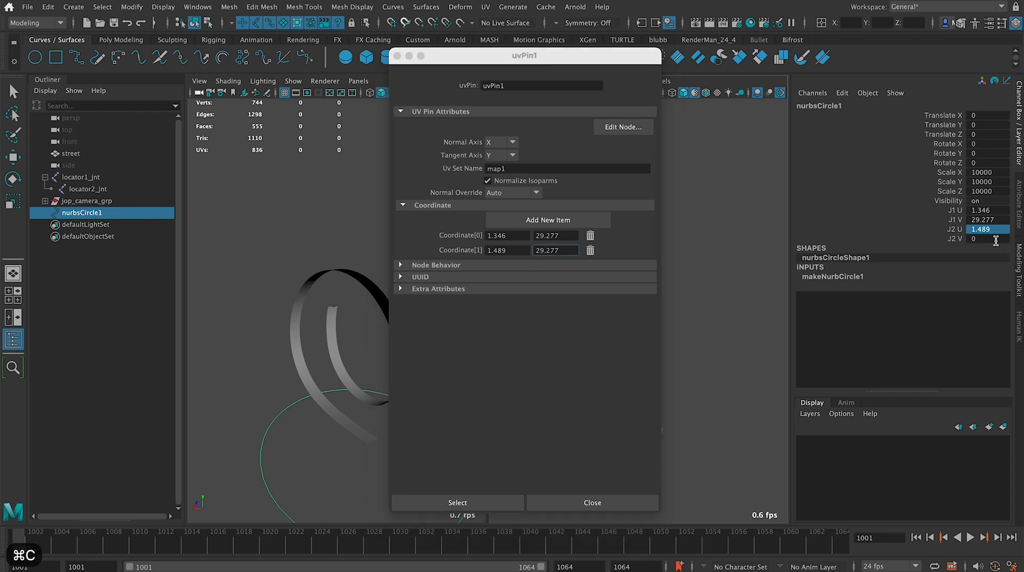
key("super+v")
left_click(878, 230)
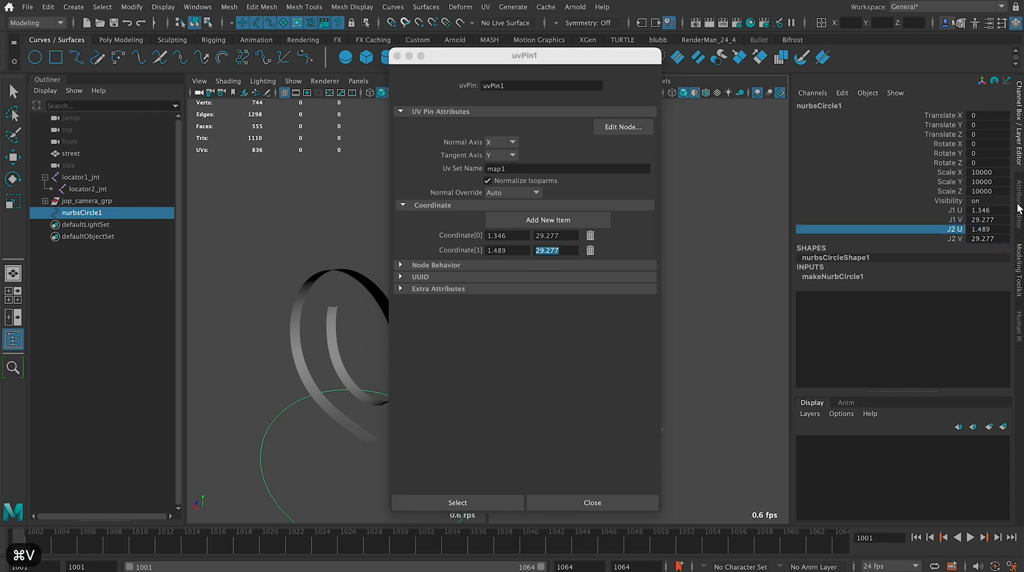
Close the floating uvPin1 window and open the Connection Editor with nurbsCircle1's custom J1 and J2 attributes shown as outputs.
left_click(396, 57)
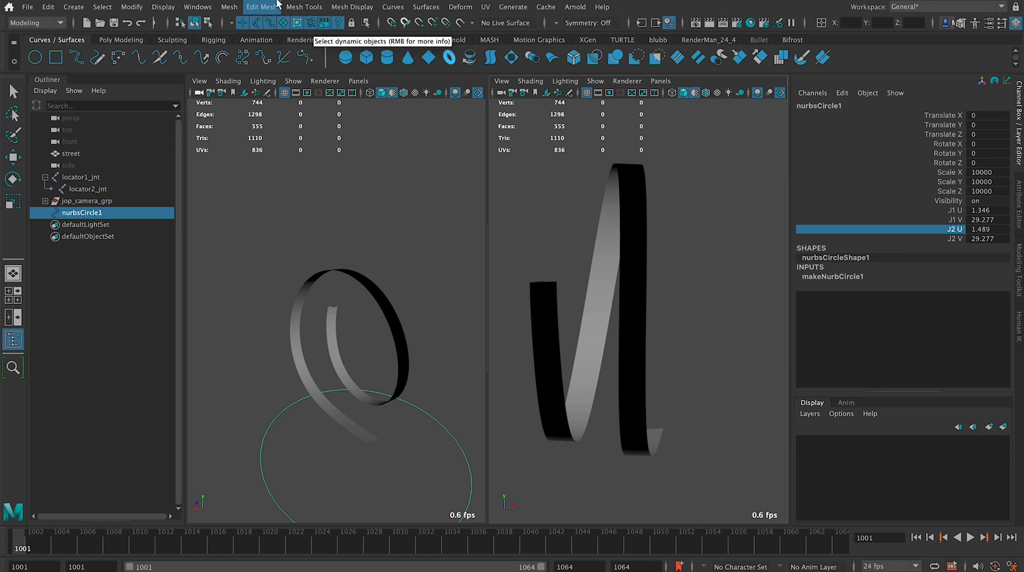
left_click(198, 7)
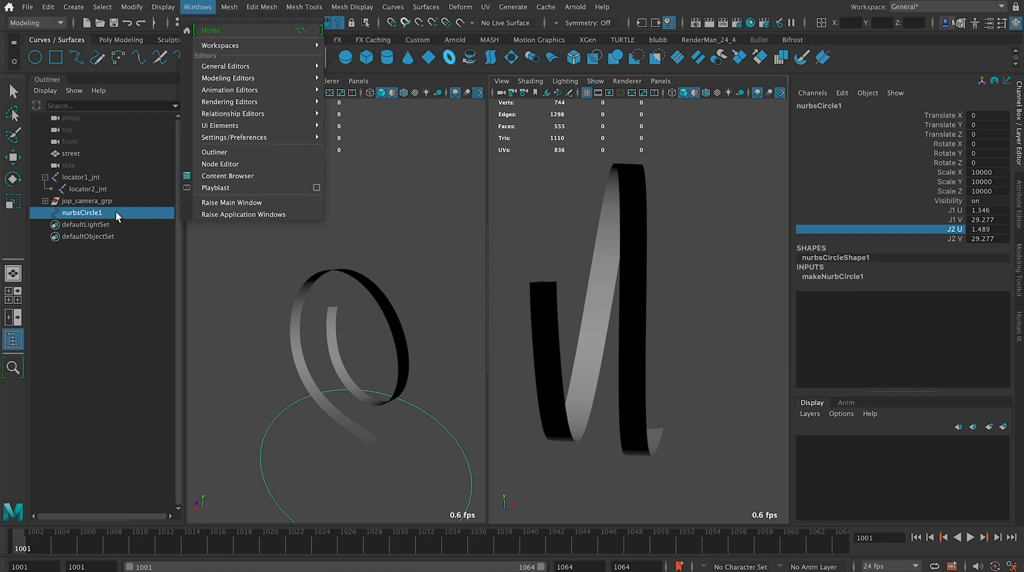
mouse_move(273, 66)
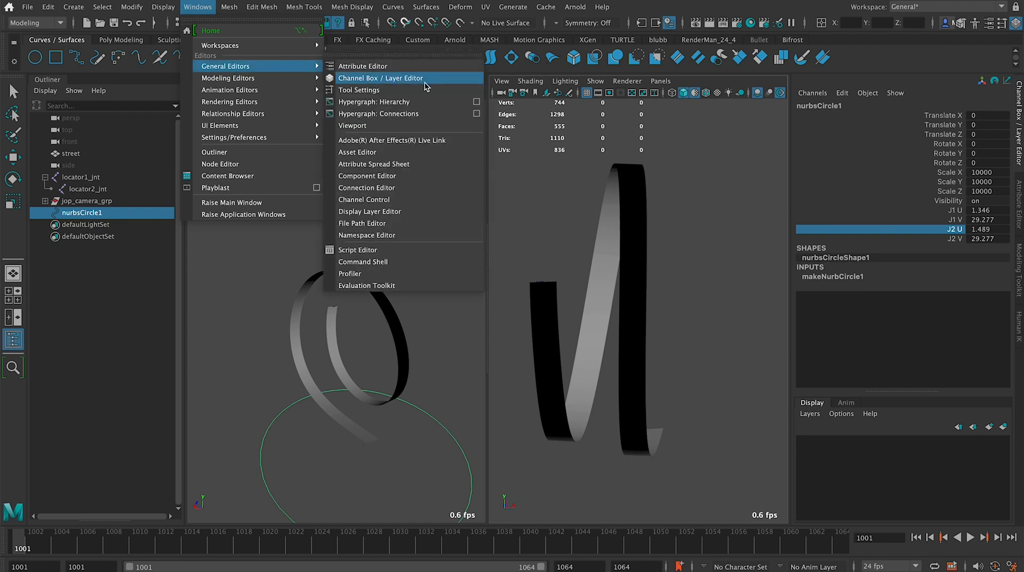
left_click(407, 191)
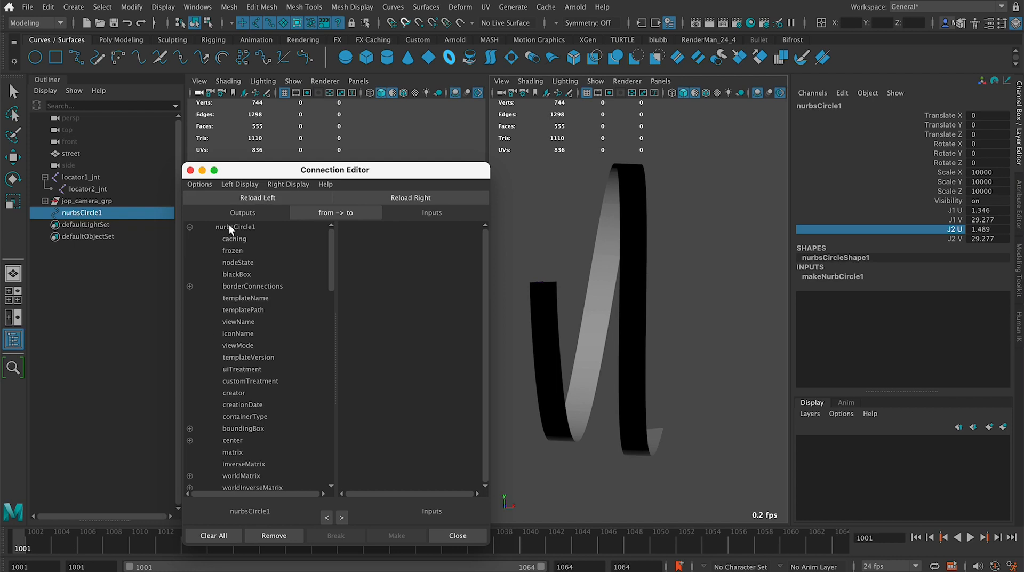
scroll(229, 223, "down", 20)
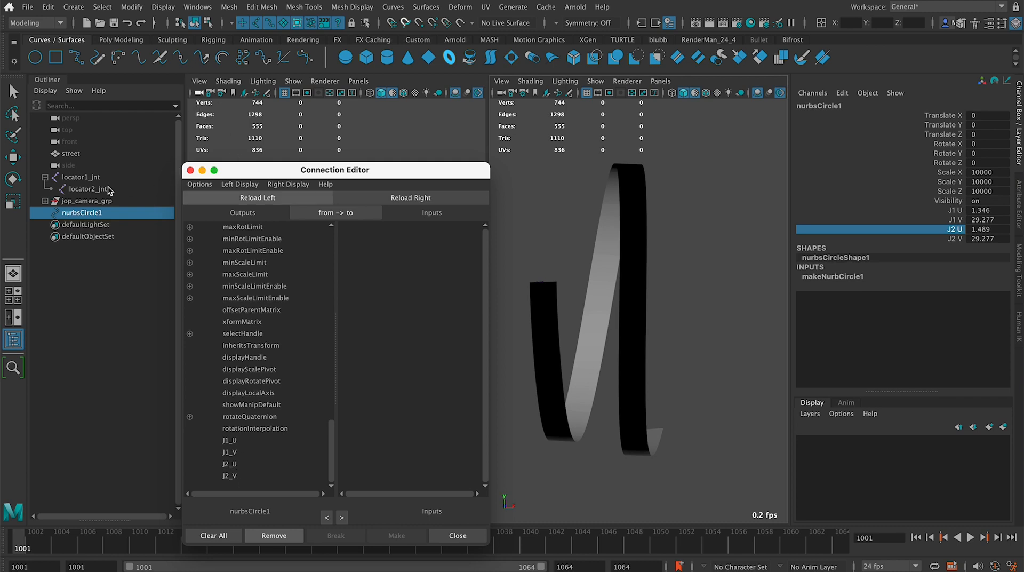
Select the uvPin1 node through the street mesh and load it as the input side of the Connection Editor.
left_click(622, 171)
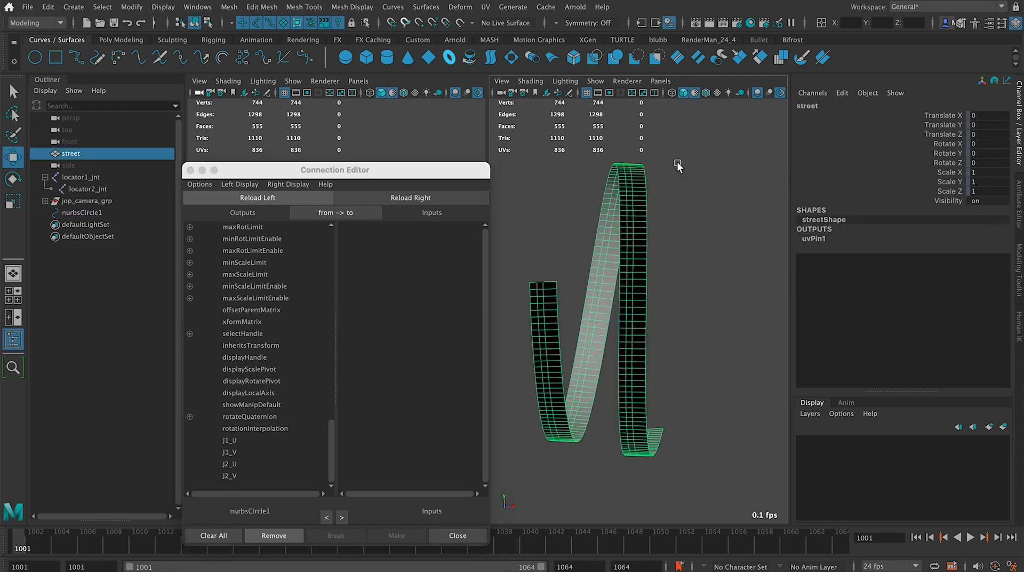
left_click(1019, 201)
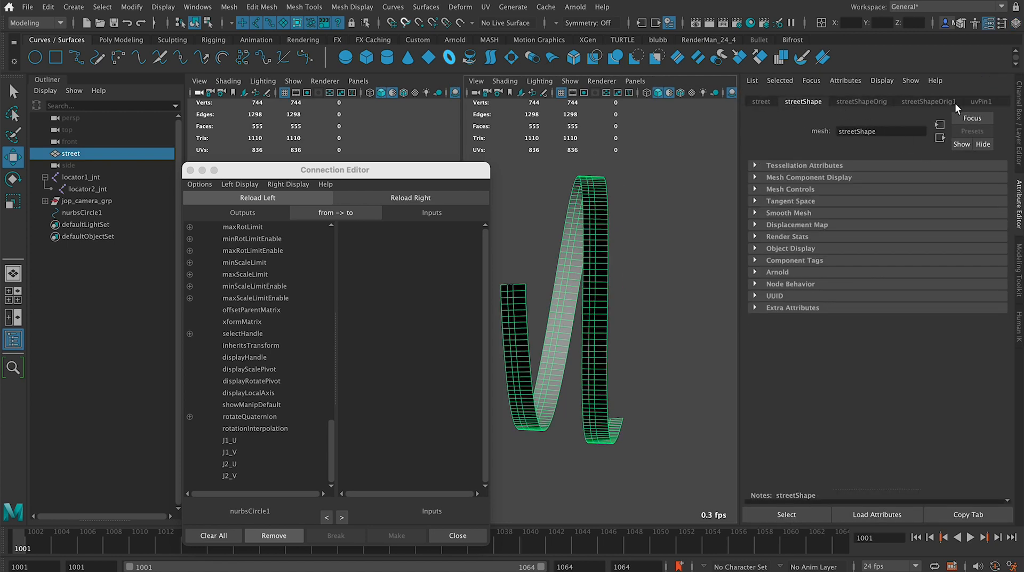
left_click(980, 102)
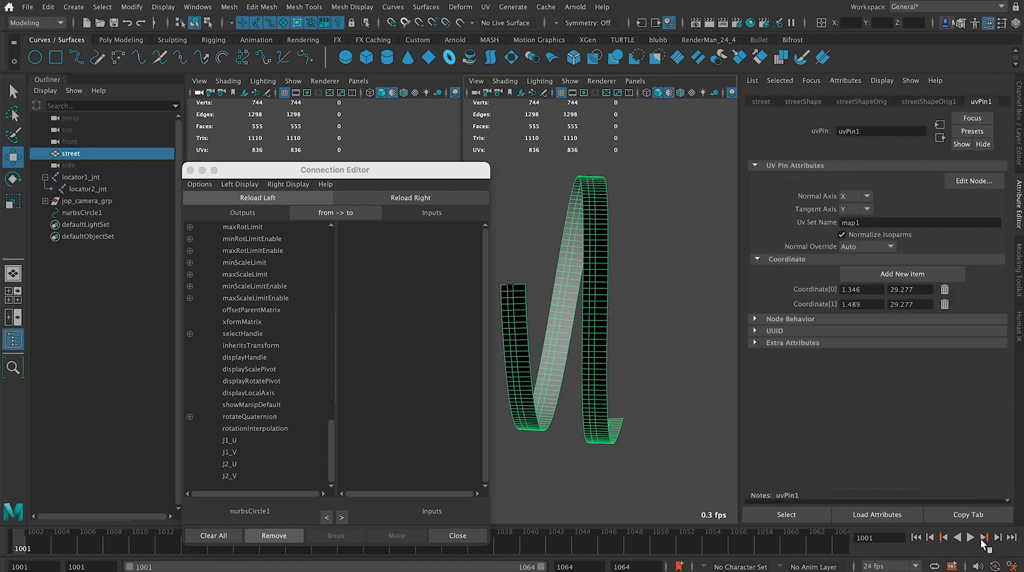
left_click(800, 518)
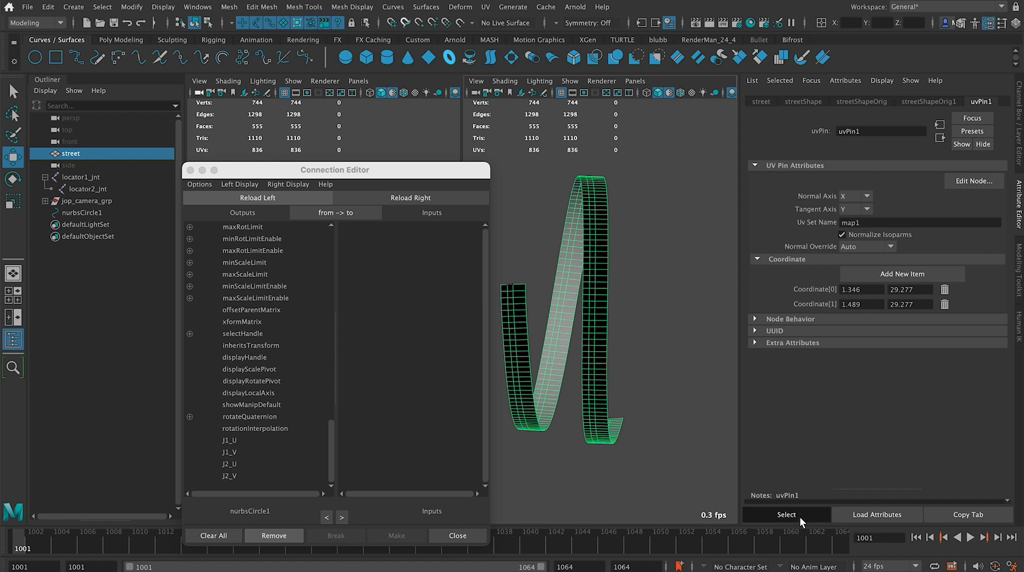
left_click(418, 194)
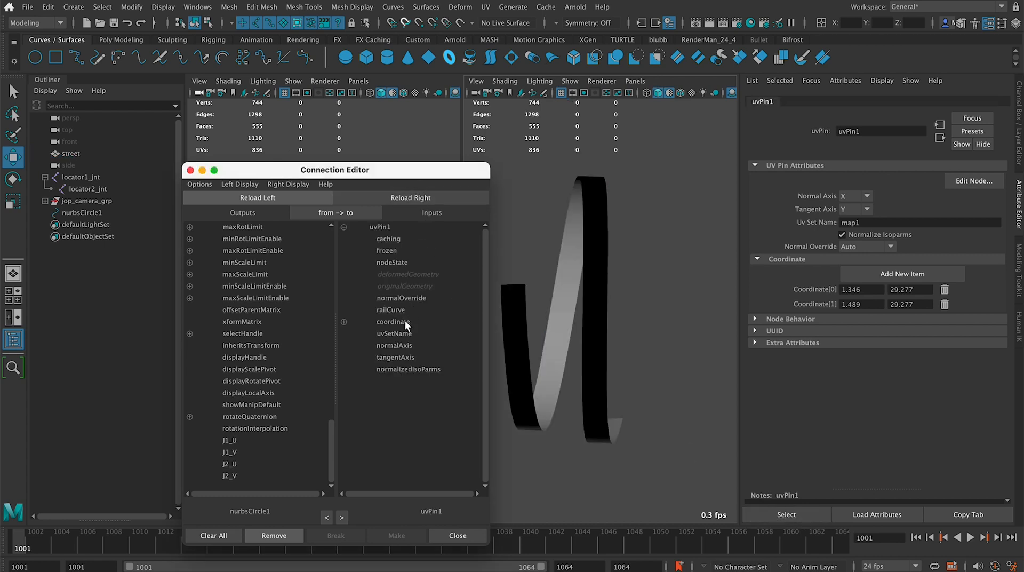
Connect the circle's J1_U and J1_V outputs to uvPin1's coordinate[0] coordinateU and coordinateV inputs.
left_click(230, 439)
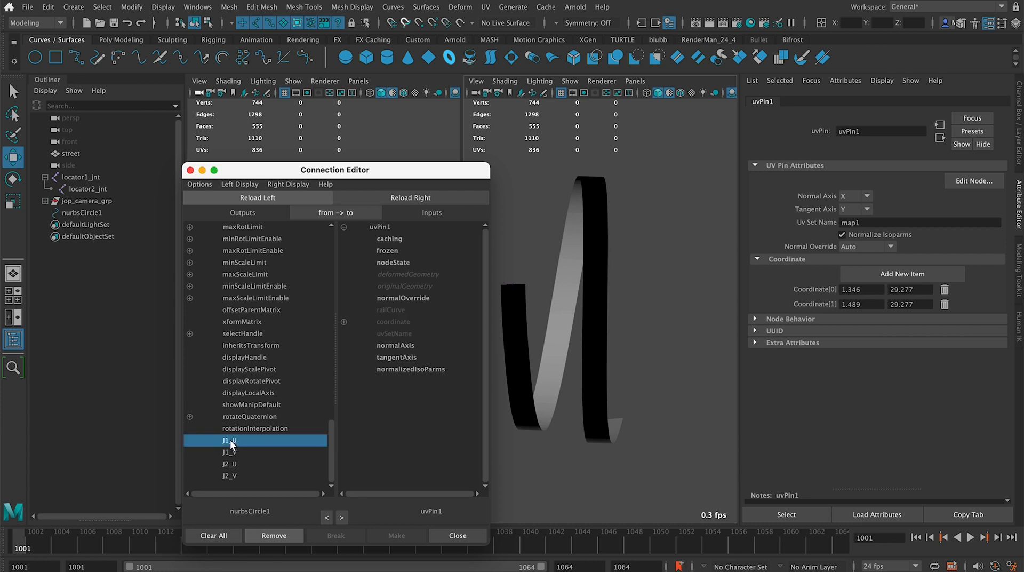
left_click(343, 322)
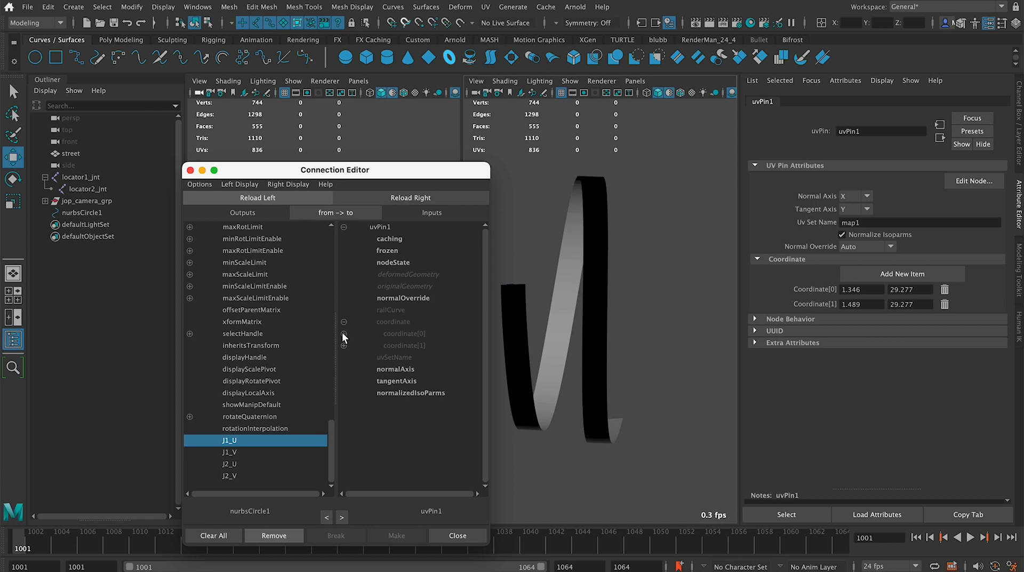
left_click(343, 333)
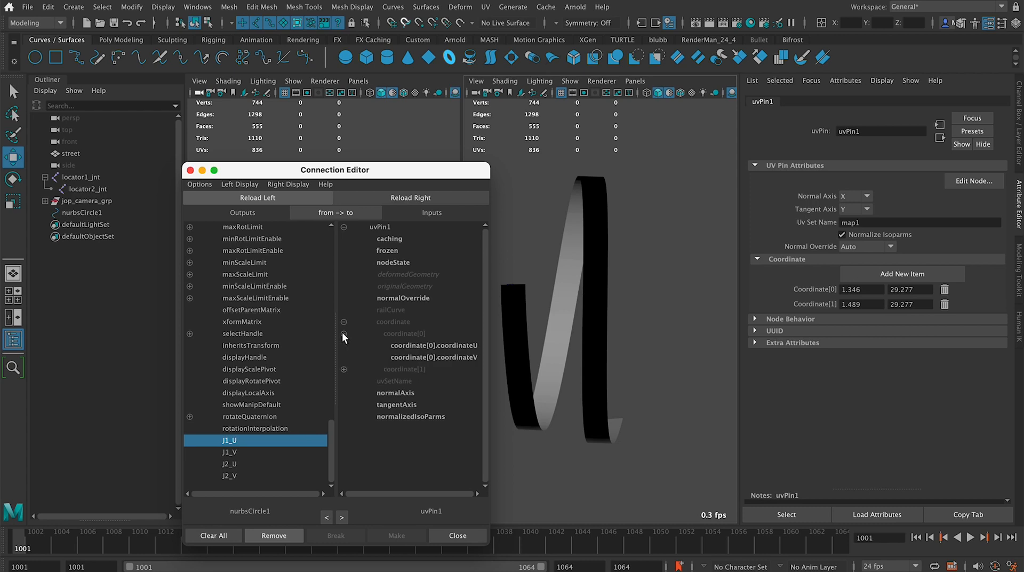
left_click(471, 346)
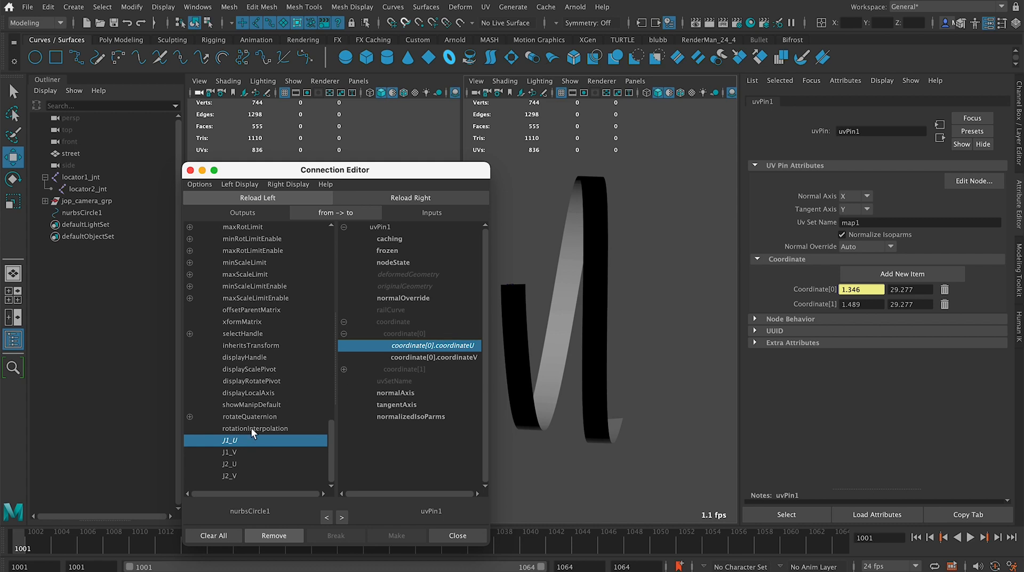
left_click(245, 452)
left_click(462, 357)
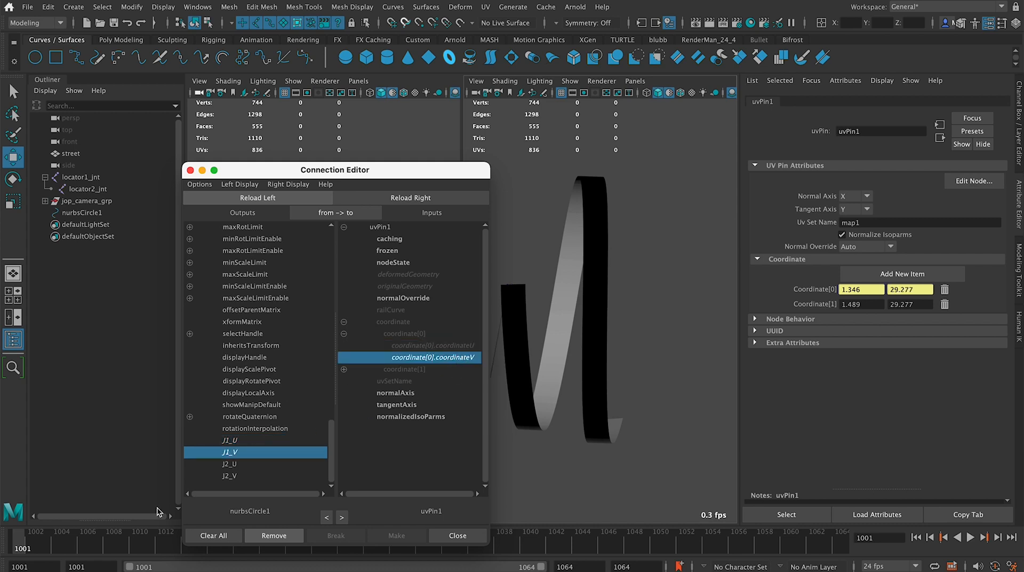
Connect the circle's J2_U and J2_V to uvPin1's coordinate[1] coordinateU and coordinateV, and close the Connection Editor.
left_click(237, 464)
left_click(343, 368)
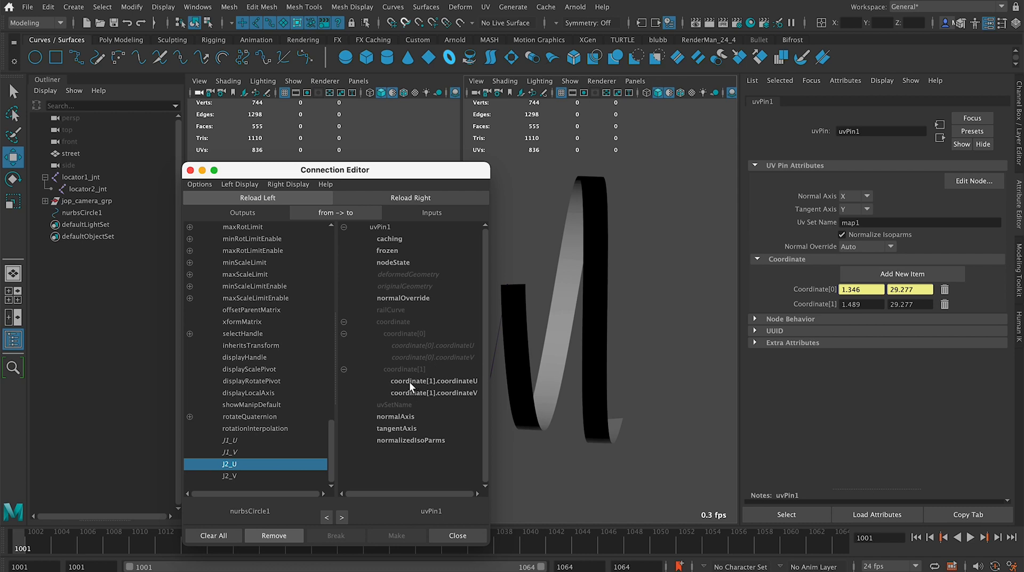
left_click(408, 380)
left_click(248, 479)
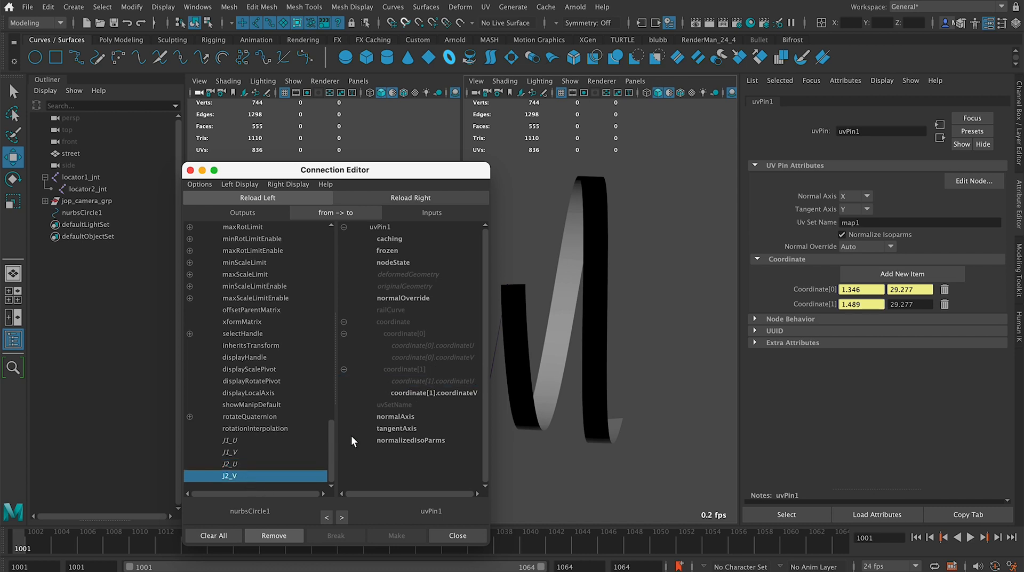
left_click(453, 392)
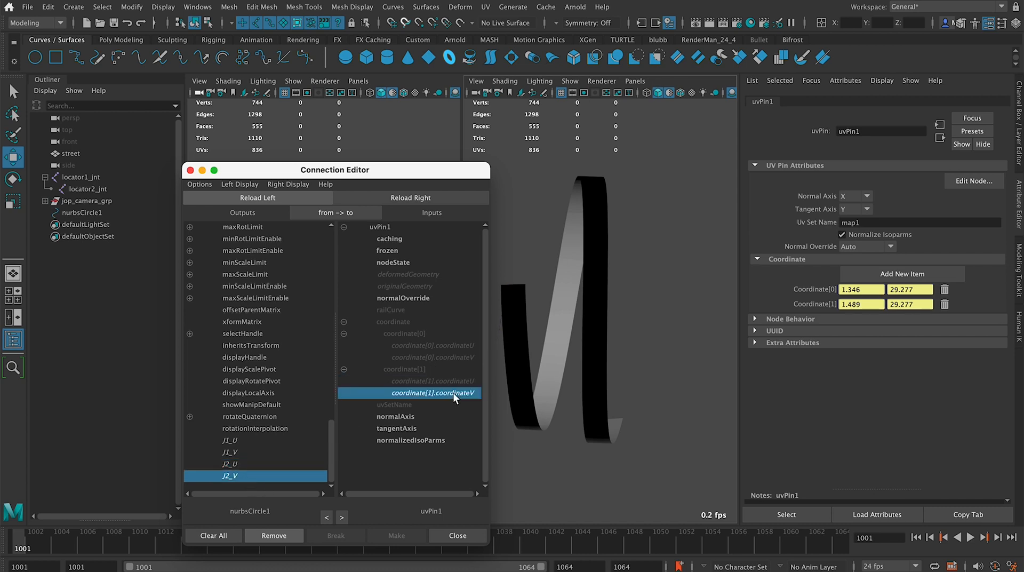
left_click(189, 169)
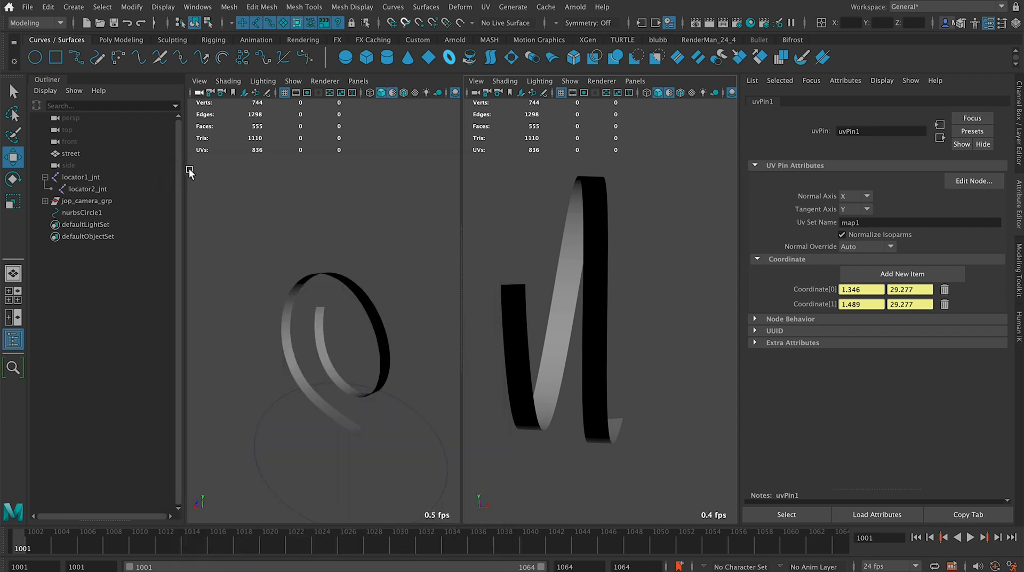
Select locator1_jnt and locator2_jnt alternately to check where each joint sits on the street mesh.
left_click(100, 178)
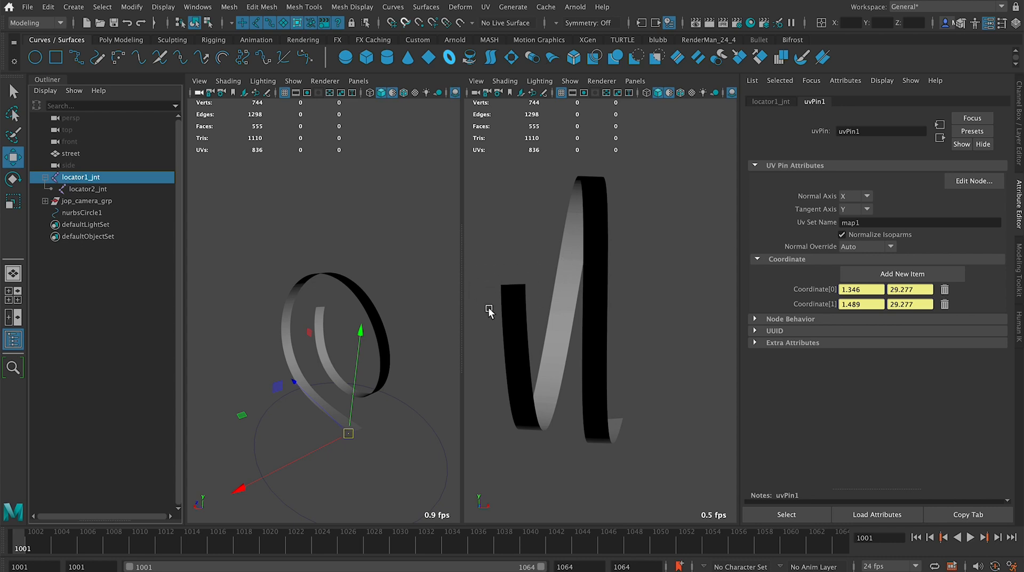
left_click(88, 187)
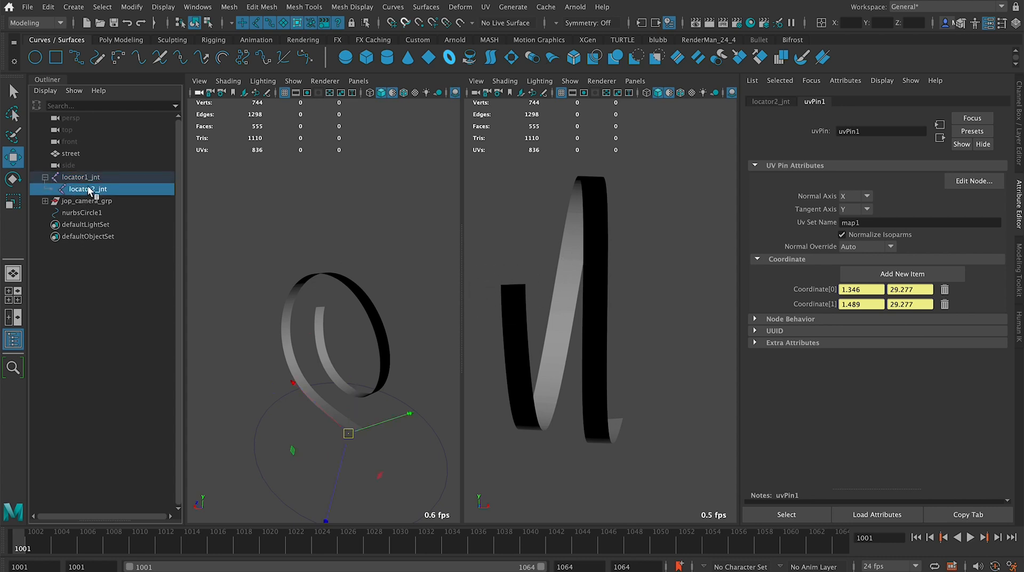
left_click(94, 177)
left_click(99, 186)
left_click(96, 168)
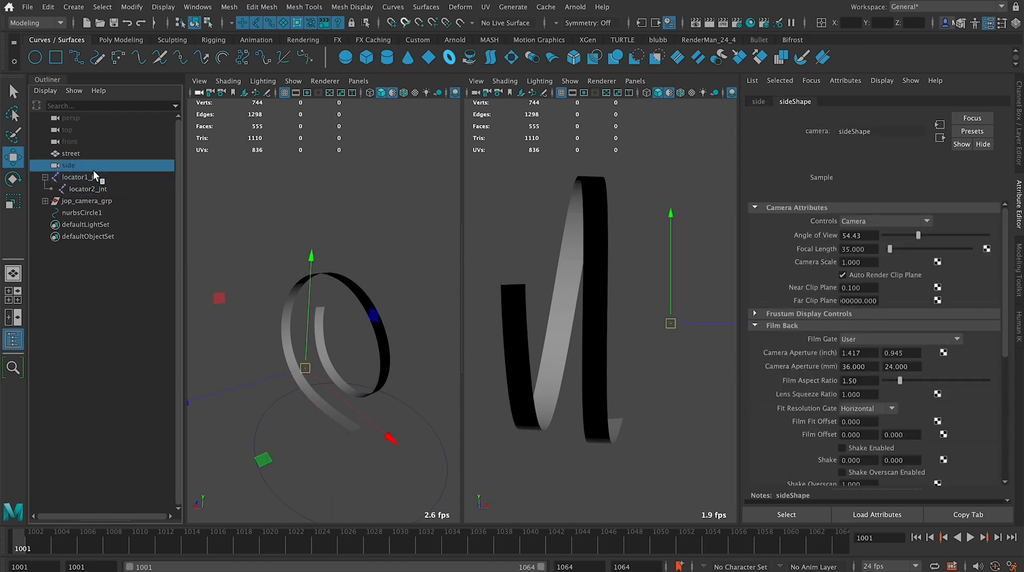
left_click(102, 186)
left_click(101, 175)
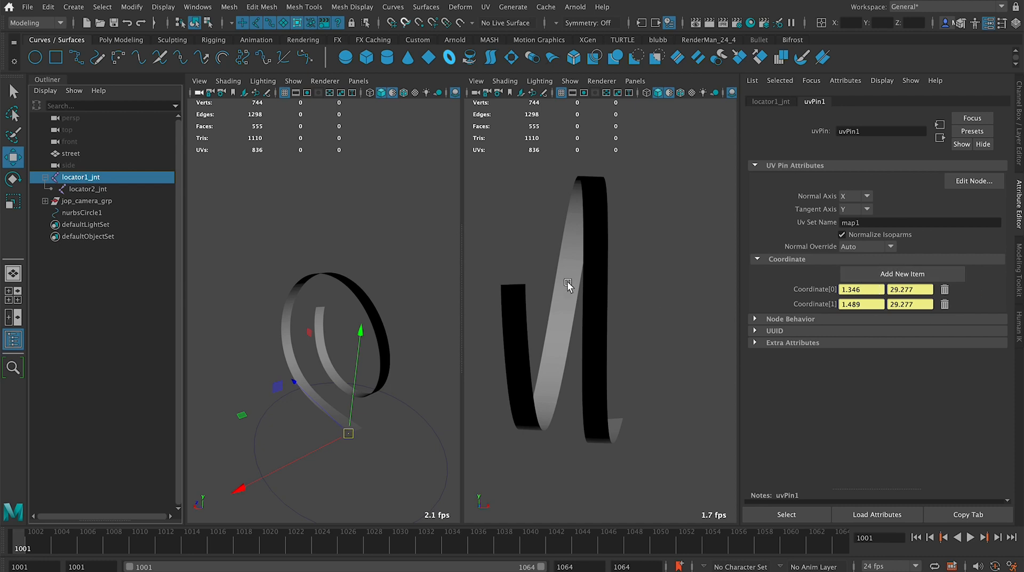
Open the UV Editor for the street mesh and examine its UV strip relative to the origin and the V zero line.
left_click(579, 255)
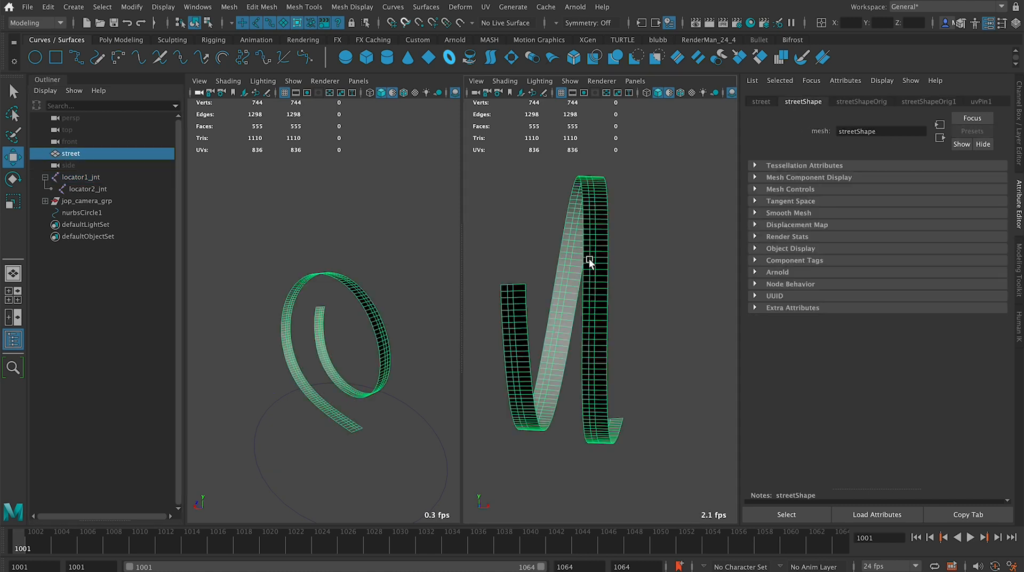
left_click(485, 6)
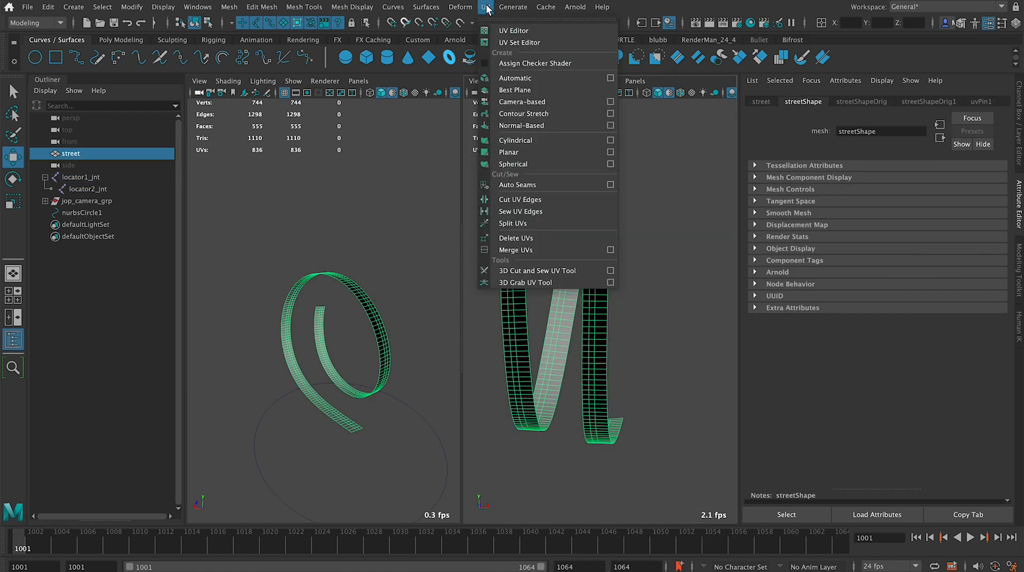
left_click(512, 31)
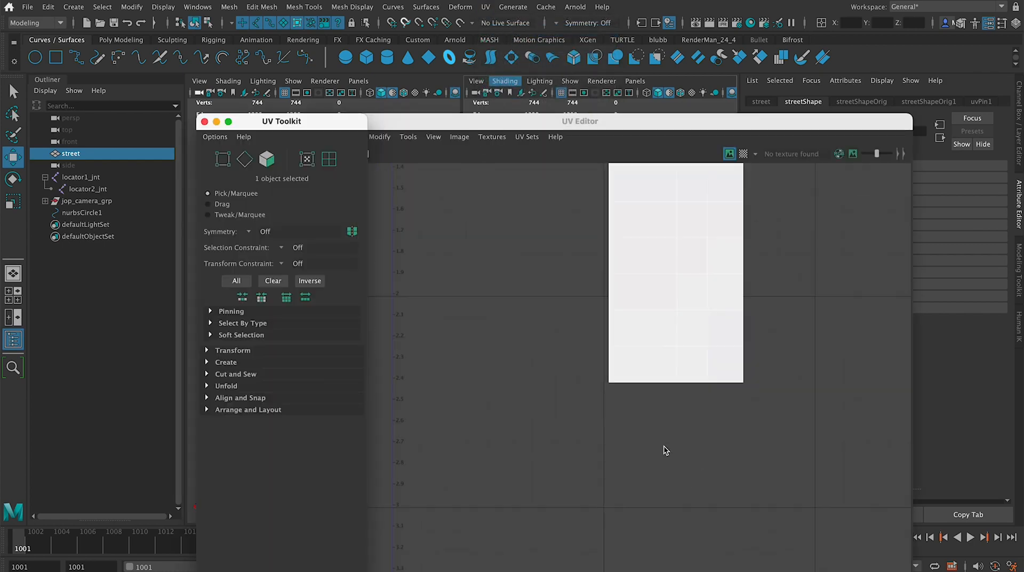
scroll(632, 378, "down", 5)
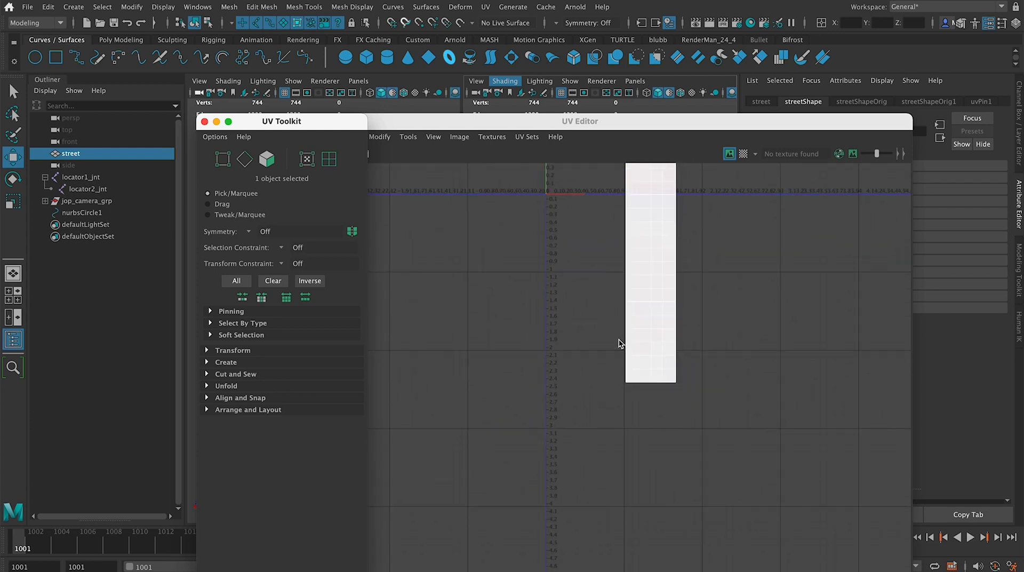
middle_click_drag(745, 291, 745, 415, "alt")
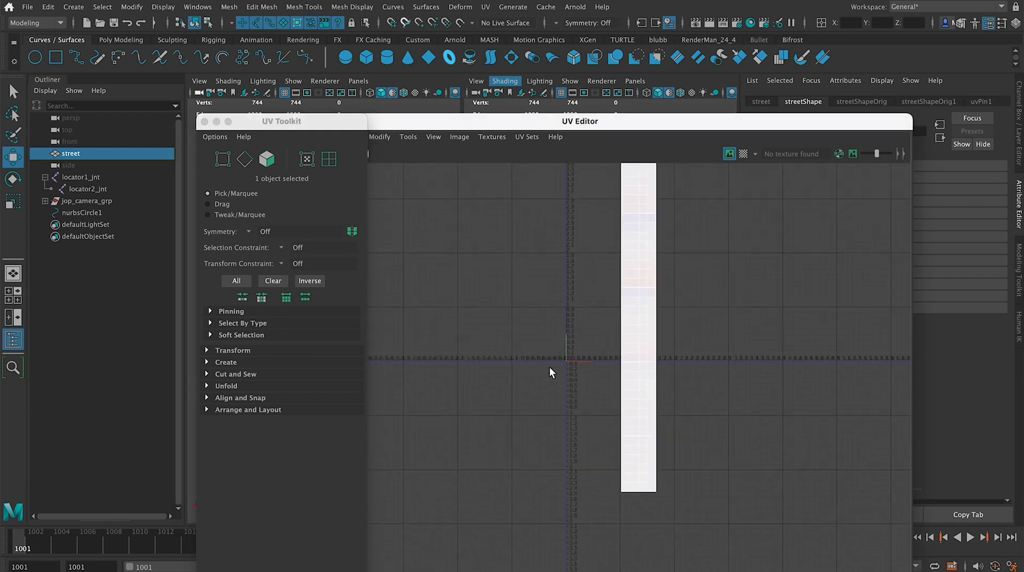
scroll(549, 367, "up", 3)
scroll(705, 323, "up", 4)
scroll(635, 341, "up", 5)
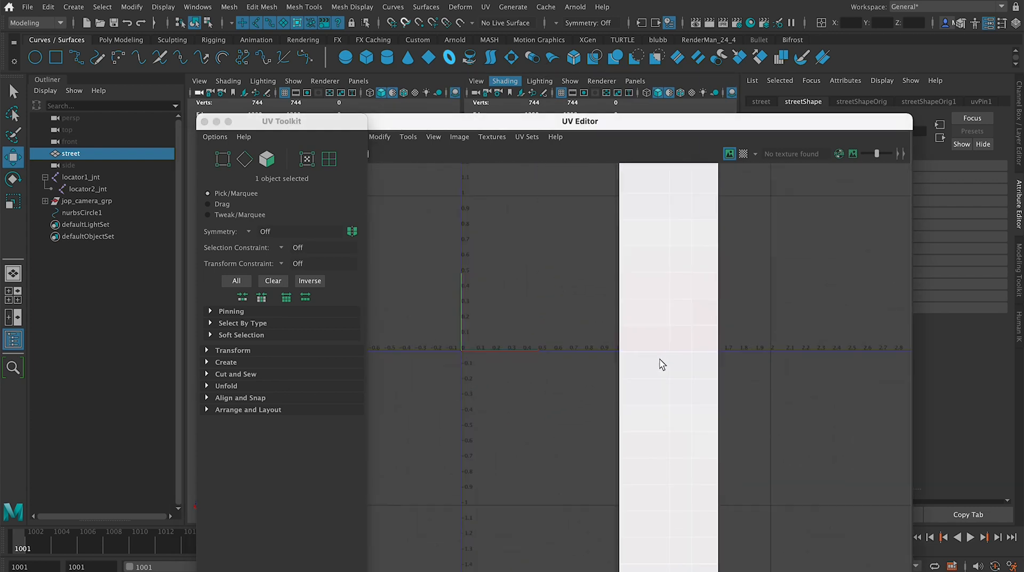
scroll(635, 344, "up", 3)
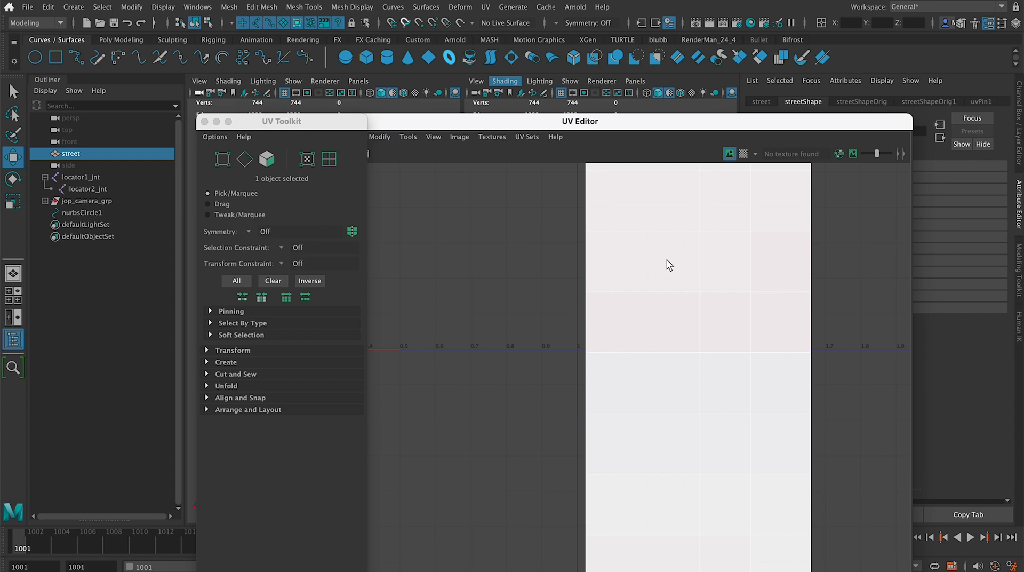
scroll(669, 266, "down", 6)
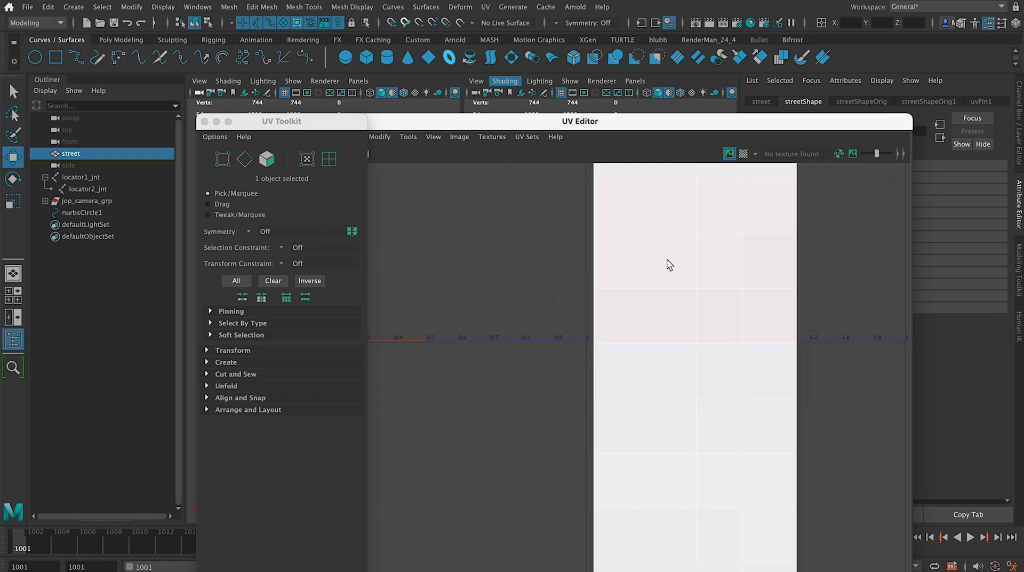
scroll(652, 256, "down", 3)
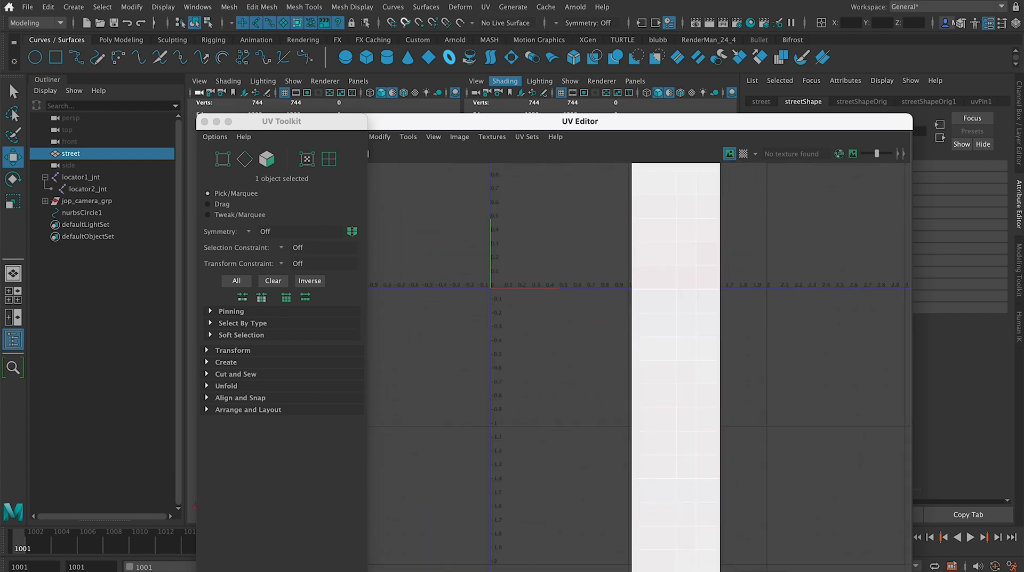
Examine the lower end of the street's UV strip against the UV grid.
middle_click_drag(797, 458, 790, 292, "alt")
scroll(690, 476, "up", 2)
right_click_drag(691, 476, 501, 373, "alt")
scroll(501, 375, "down", 1)
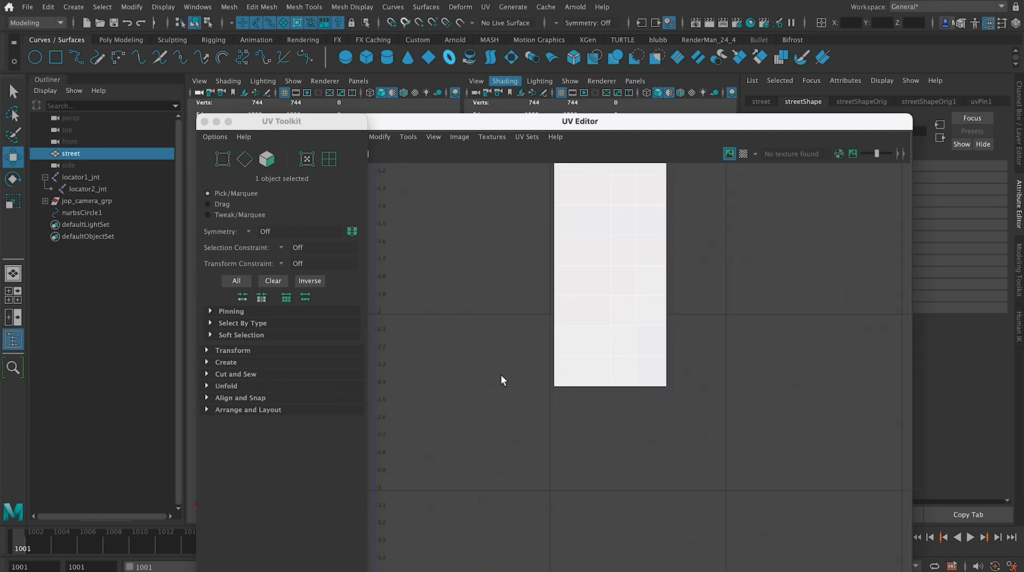
middle_click_drag(501, 375, 601, 366, "alt")
scroll(601, 366, "up", 5)
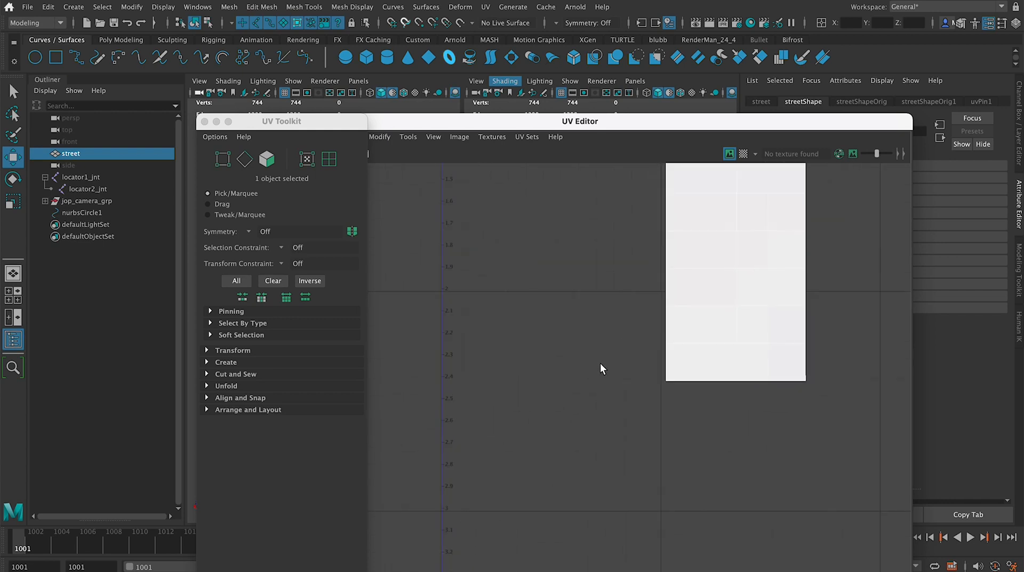
scroll(595, 361, "up", 1)
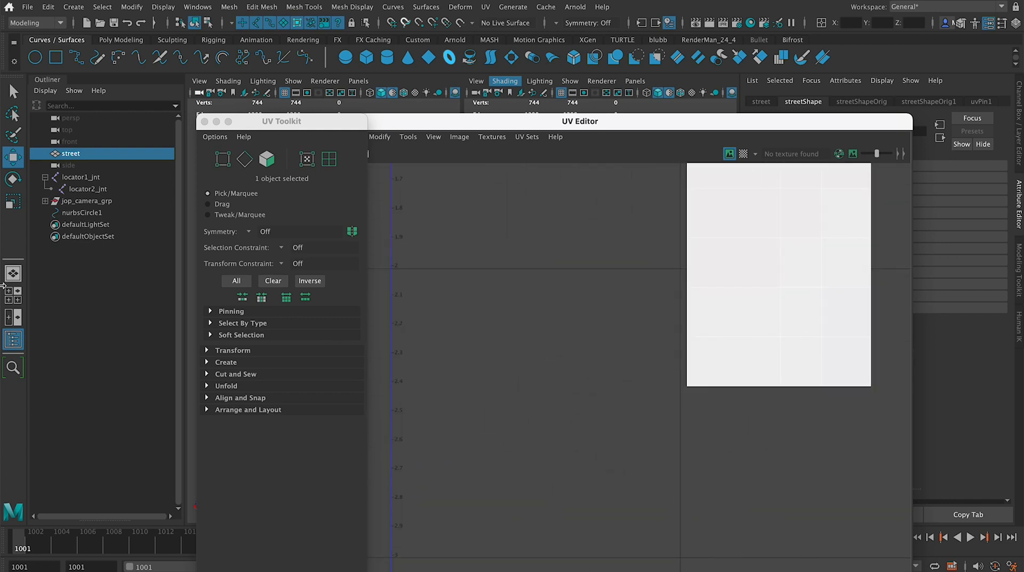
Select nurbsCircle1, close the UV Toolkit and UV Editor, and show the circle's channels.
left_click(99, 213)
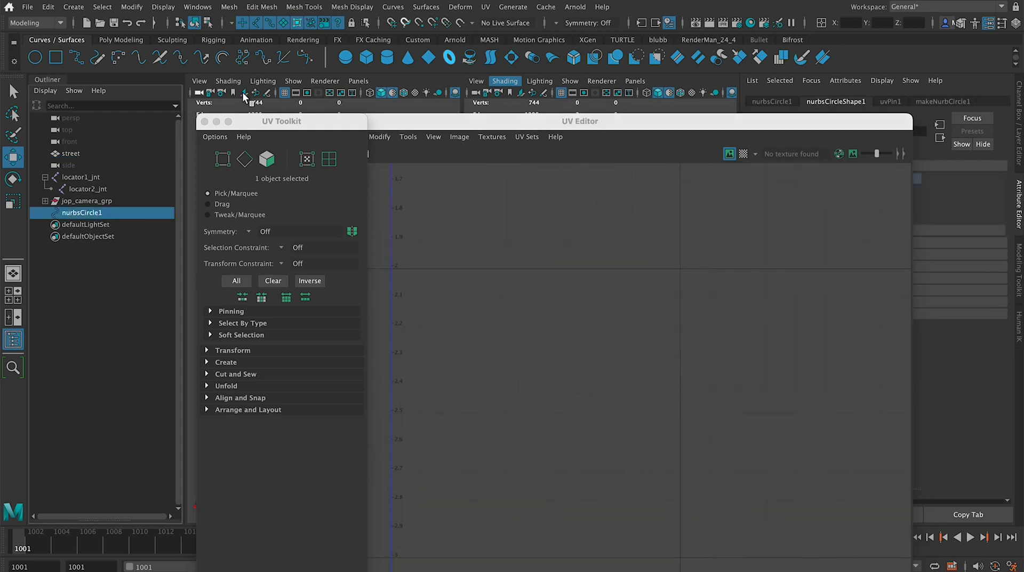
left_click(204, 122)
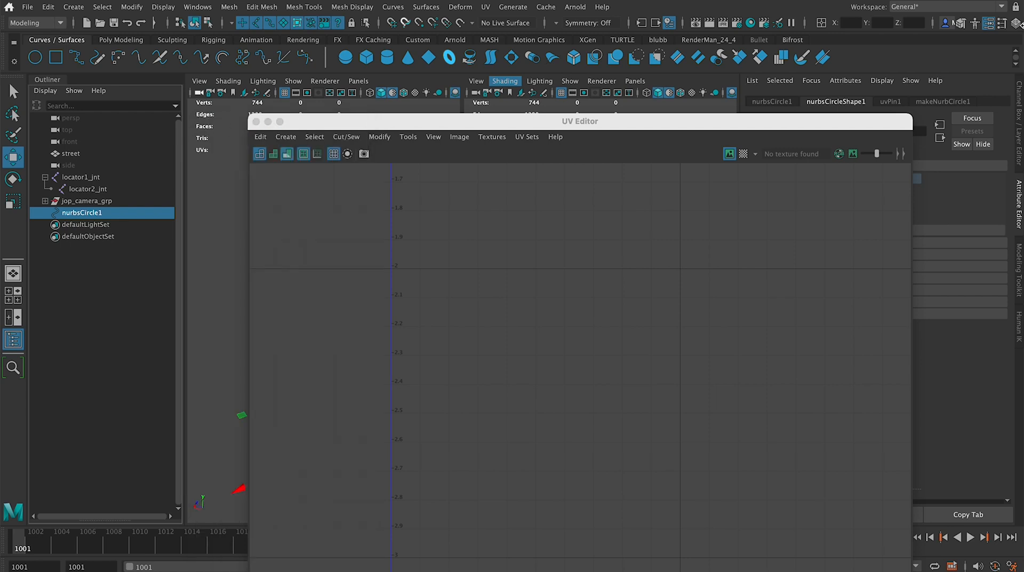
left_click(256, 122)
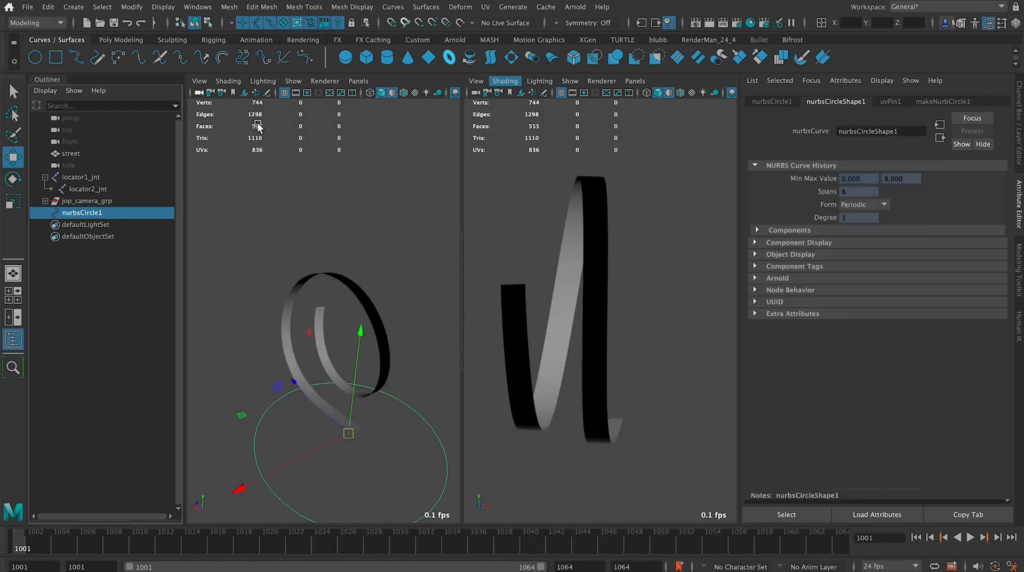
left_click(1020, 128)
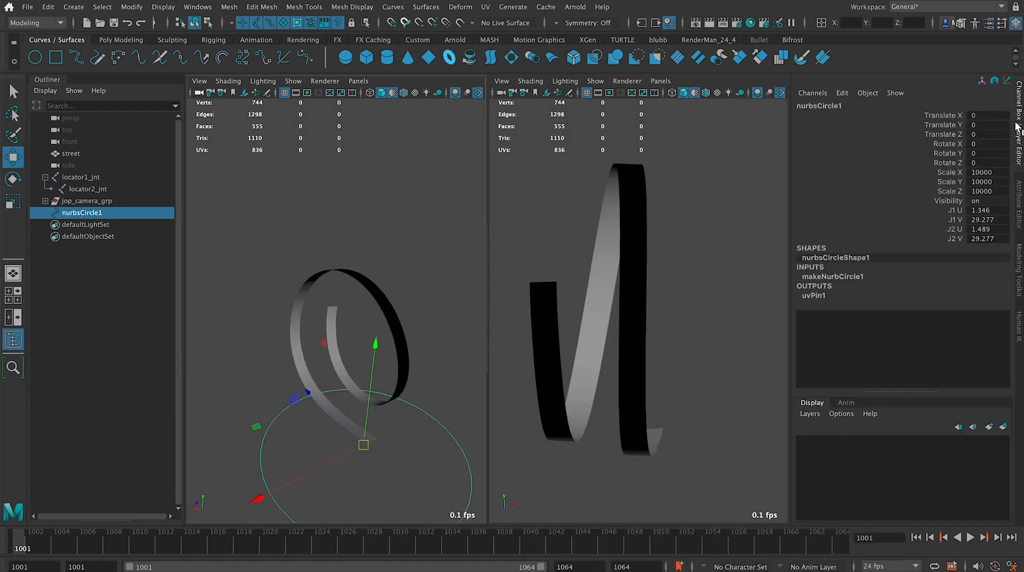
Set both the J1 V and J2 V attributes of nurbsCircle1 to 29.276.
double_click(1004, 219)
key("BackSpace")
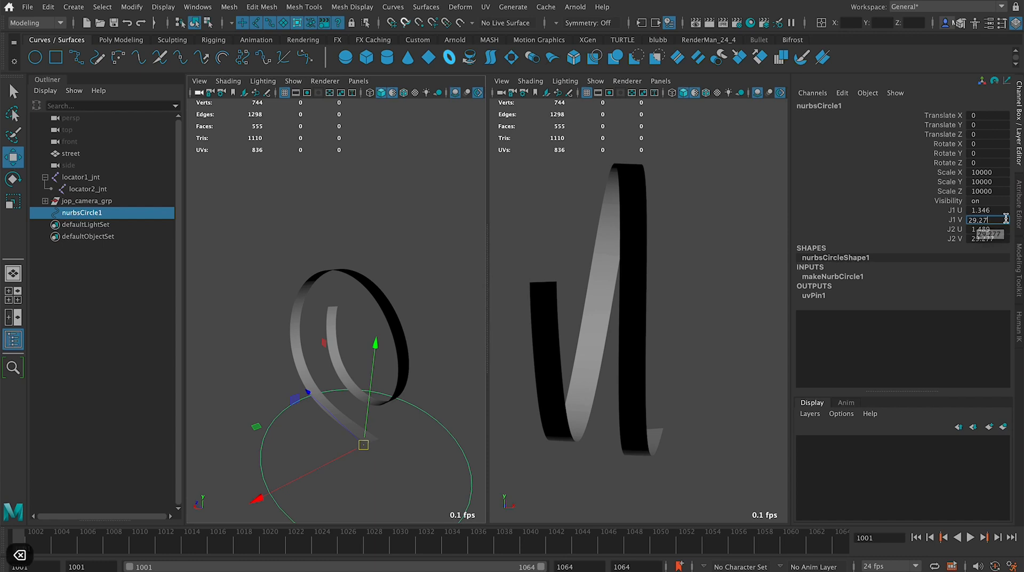
type("6")
key("Return")
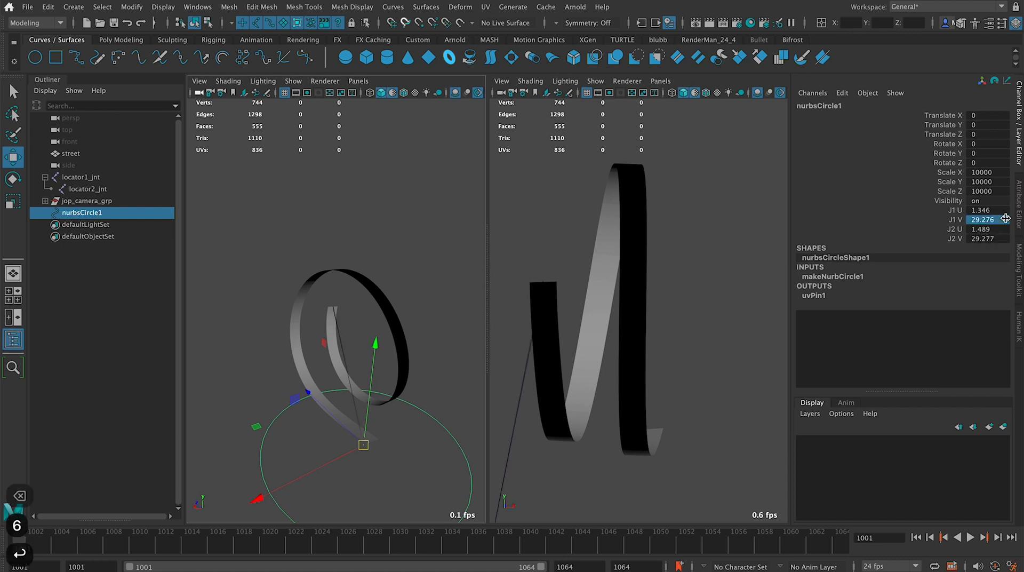
double_click(999, 238)
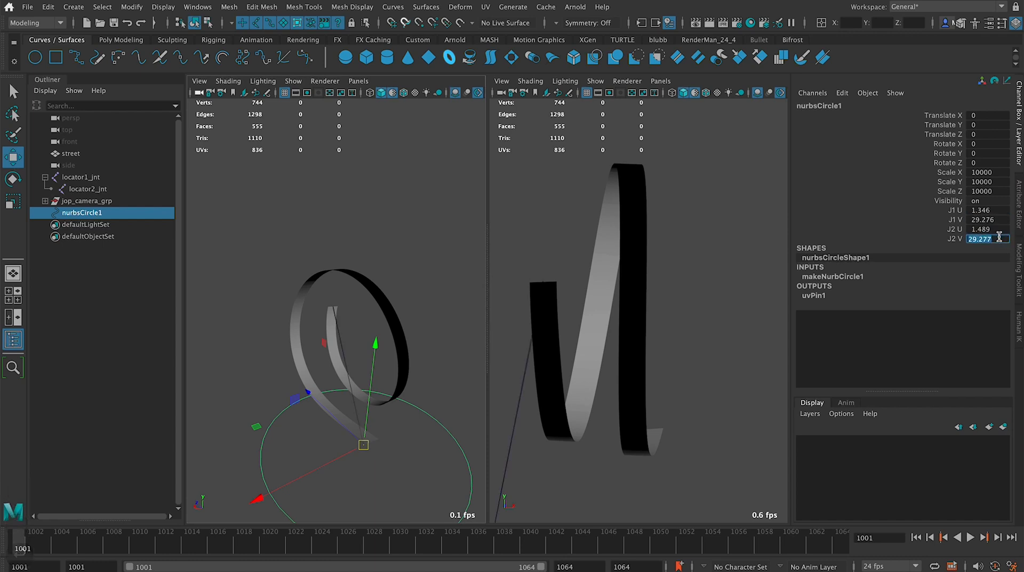
key("BackSpace")
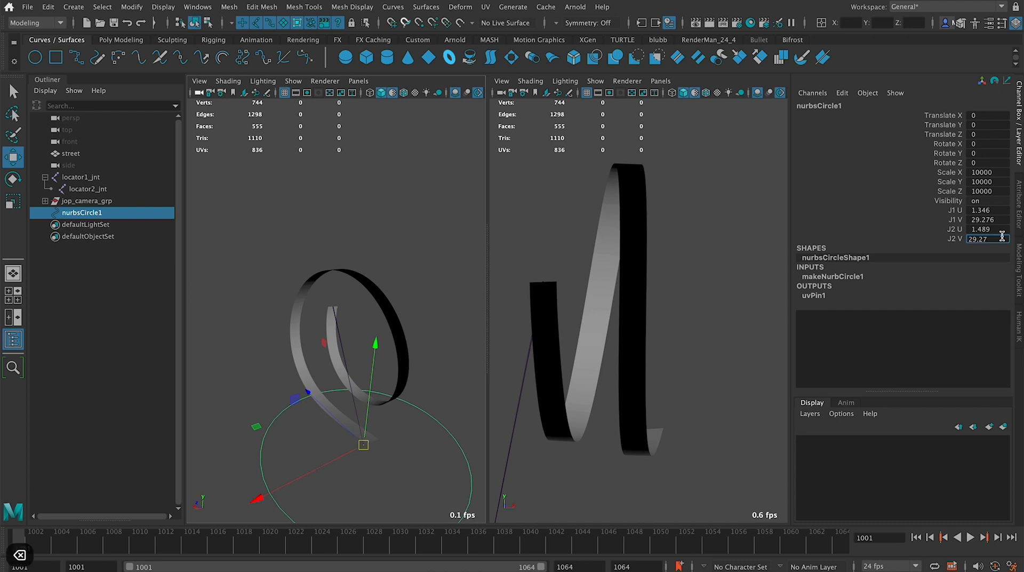
type("6")
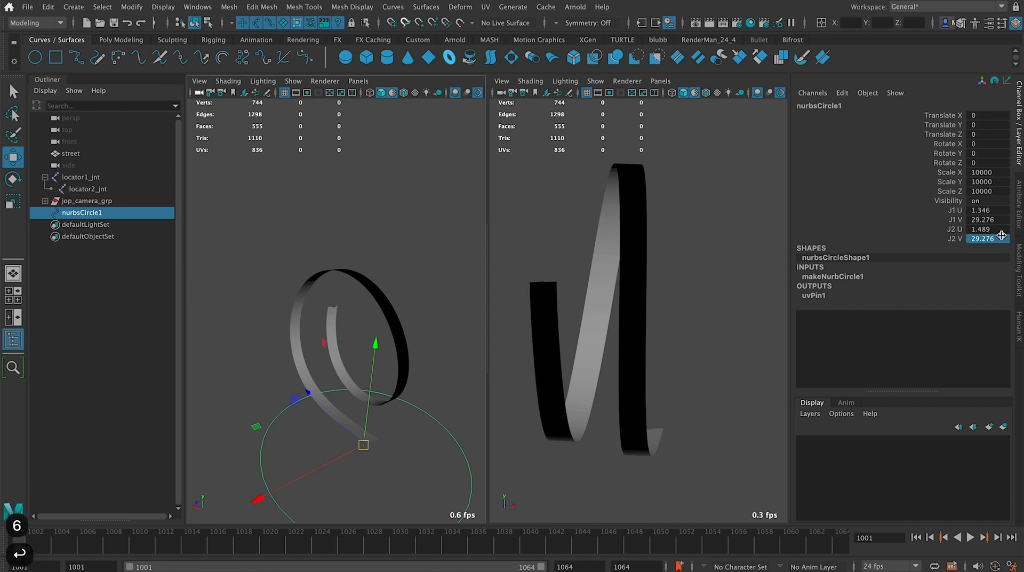
key("Return")
scroll(313, 450, "up", 3)
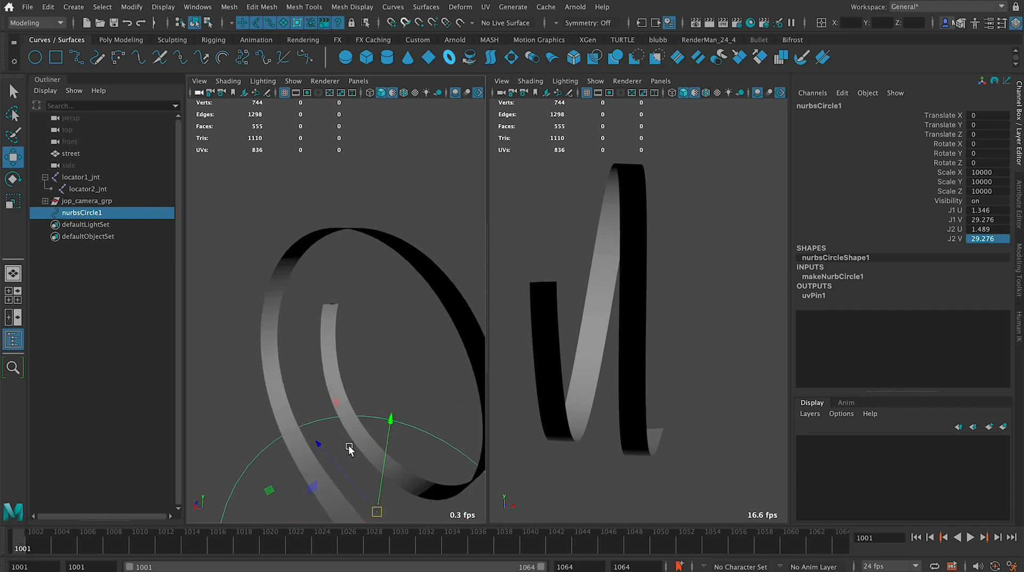
Select locator1_jnt and examine up close where the two joints sit relative to the street's end edge.
left_click(82, 178)
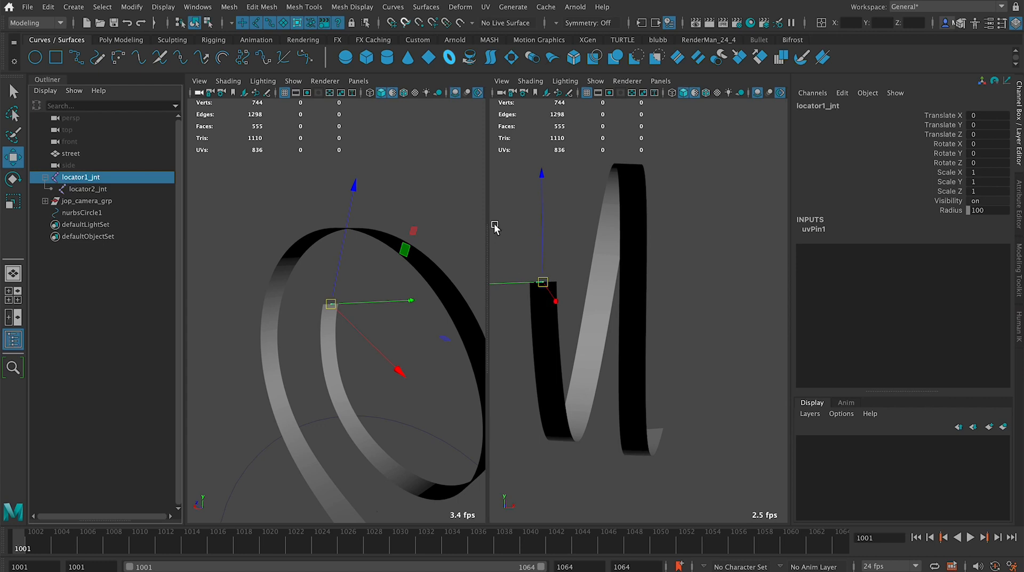
scroll(490, 214, "up", 3)
middle_click_drag(493, 214, 686, 276, "alt")
scroll(702, 298, "up", 5)
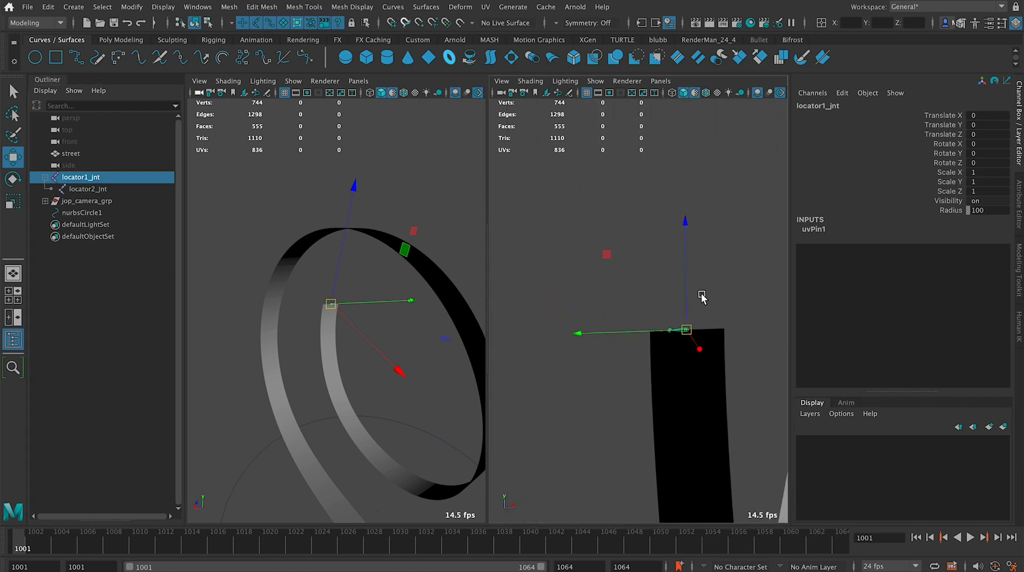
left_click_drag(736, 344, 681, 319, "alt")
middle_click_drag(682, 319, 682, 315, "alt")
mouse_move(675, 385)
left_mouse_down("alt")
mouse_move(673, 402)
mouse_move(669, 393)
left_mouse_up("alt")
Set nurbsCircle1's J1 V and J2 V attributes to 29.2766 and check locator1_jnt's placement at the street's end.
left_click(81, 212)
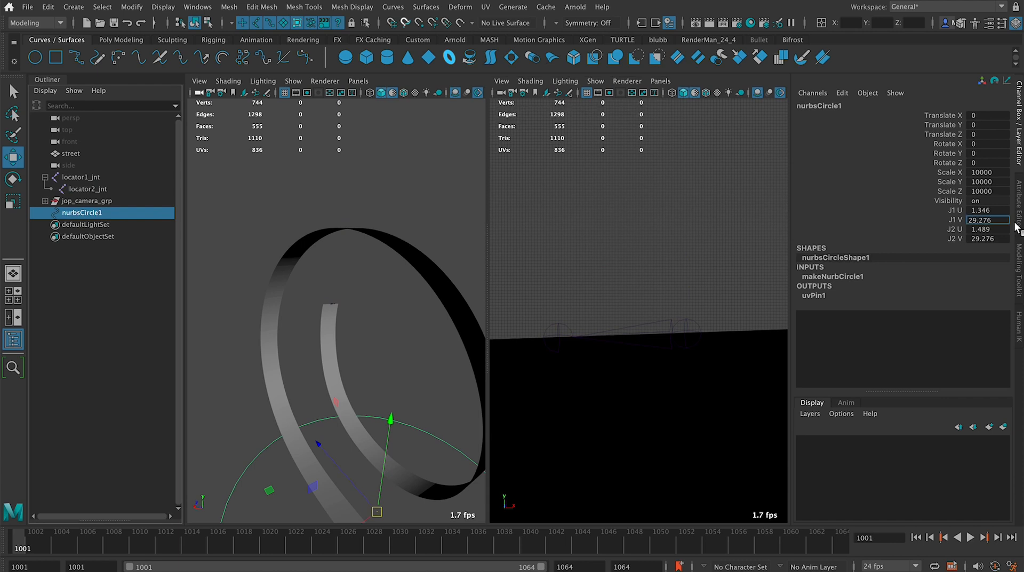
type("6")
key("Return")
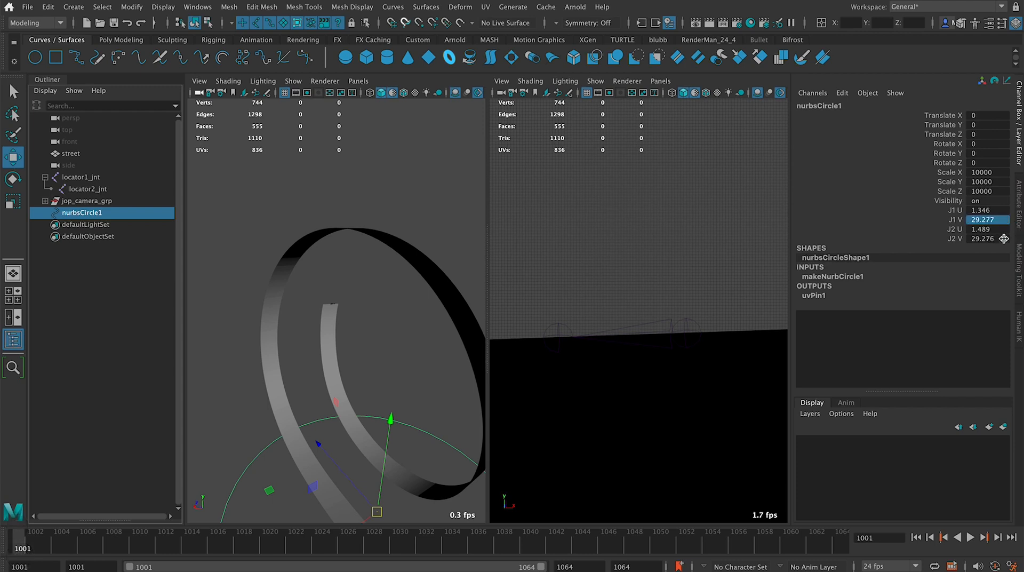
left_click(998, 237)
left_click(1001, 238)
key("BackSpace")
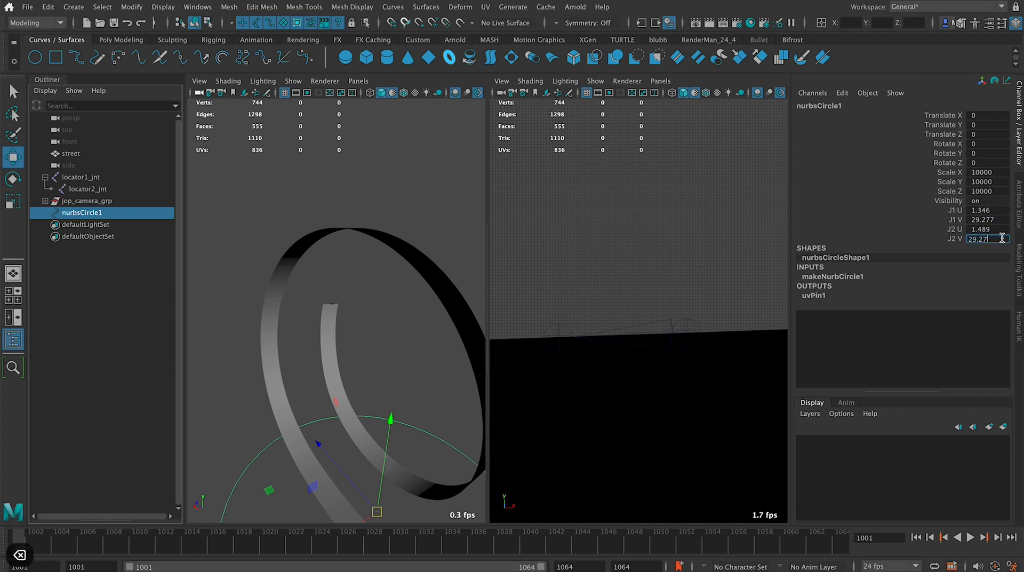
type("66")
key("Return")
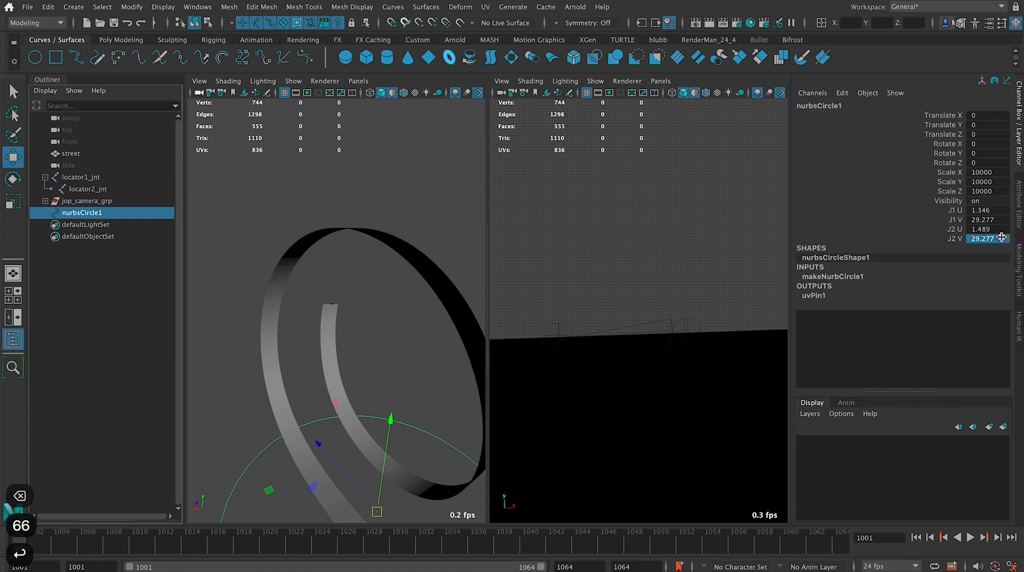
left_click(79, 178)
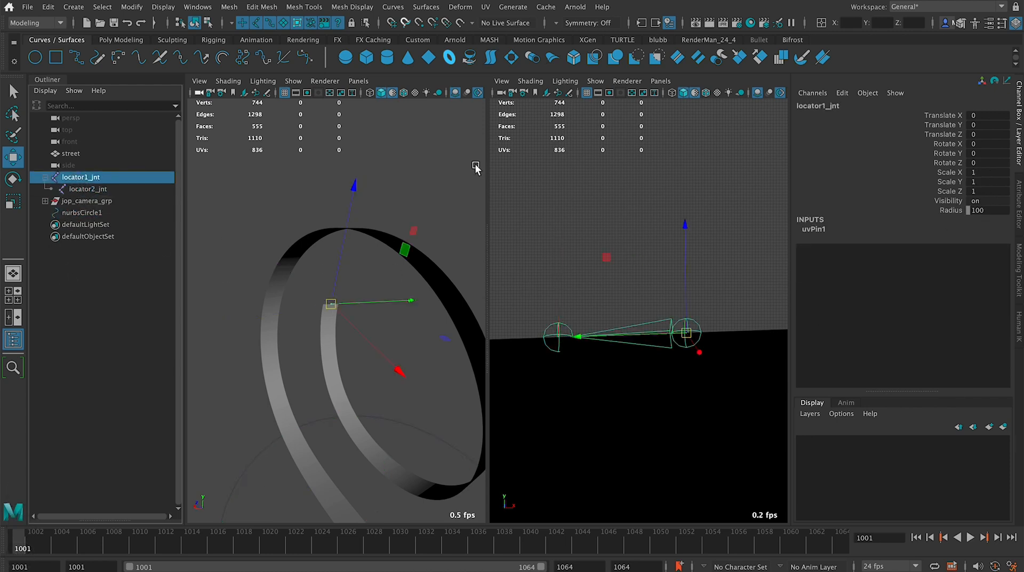
scroll(298, 315, "up", 5)
left_click_drag(300, 314, 302, 483, "alt")
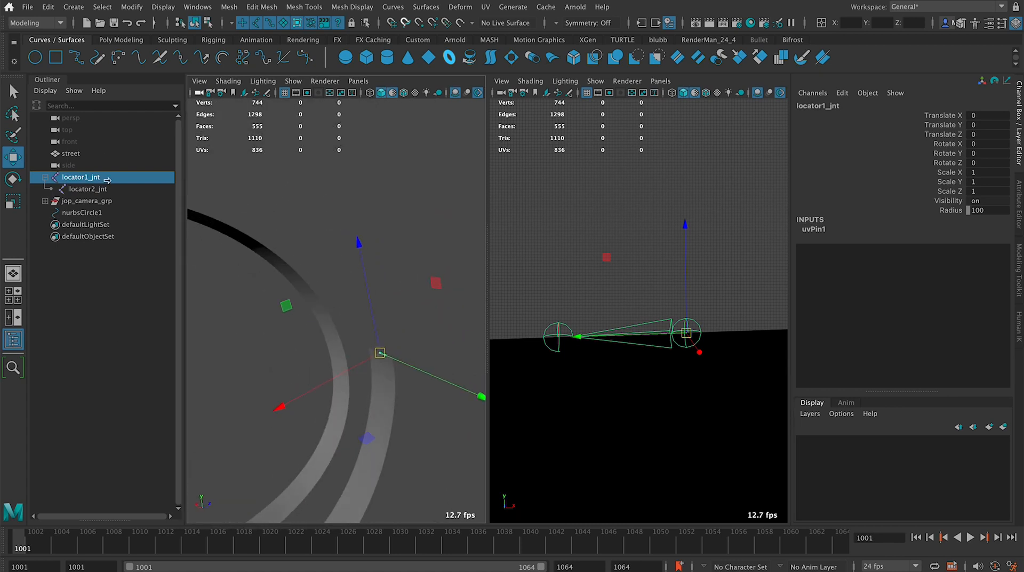
Key the J1 U, J1 V, J2 U and J2 V attributes of nurbsCircle1 at frame 1001.
left_click(95, 213)
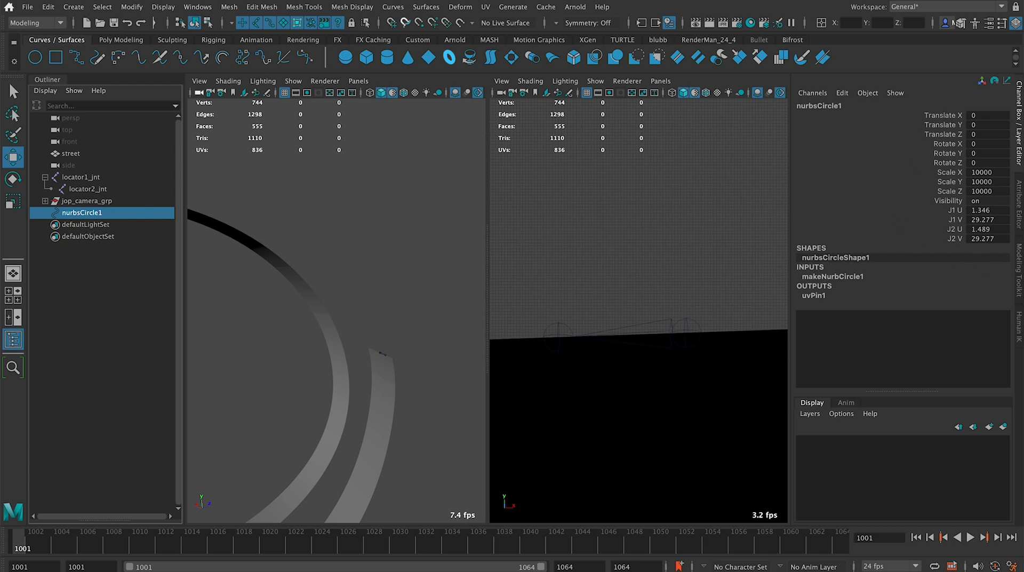
left_click(958, 210)
left_click(960, 238, "shift")
right_click(959, 220)
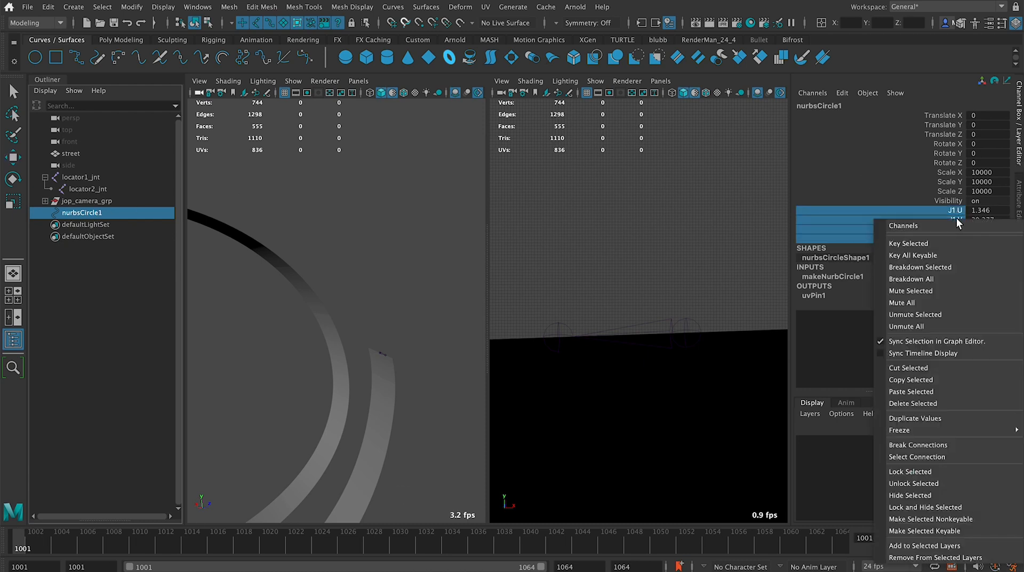
left_click(909, 243)
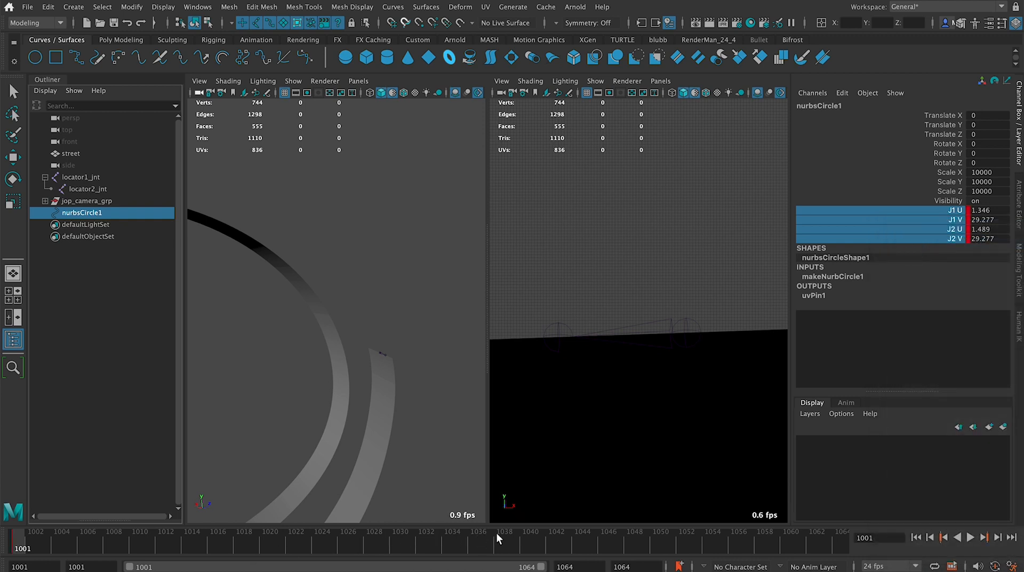
Go to frame 1040 and set nurbsCircle1's J1 V and J2 V attributes to -2.4.
left_click(528, 535)
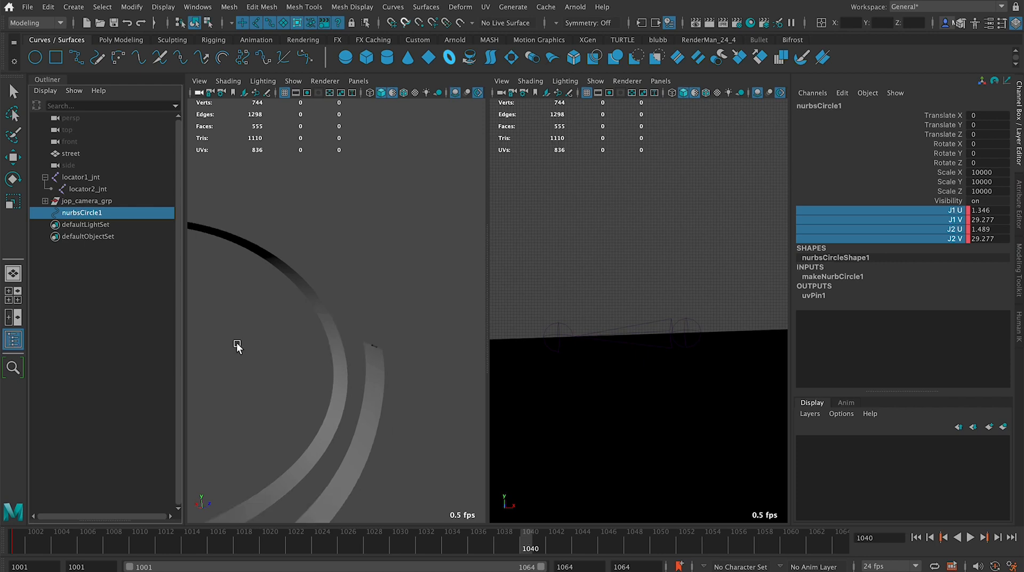
middle_click_drag(237, 345, 389, 287, "alt")
right_click_drag(389, 287, 343, 407, "alt")
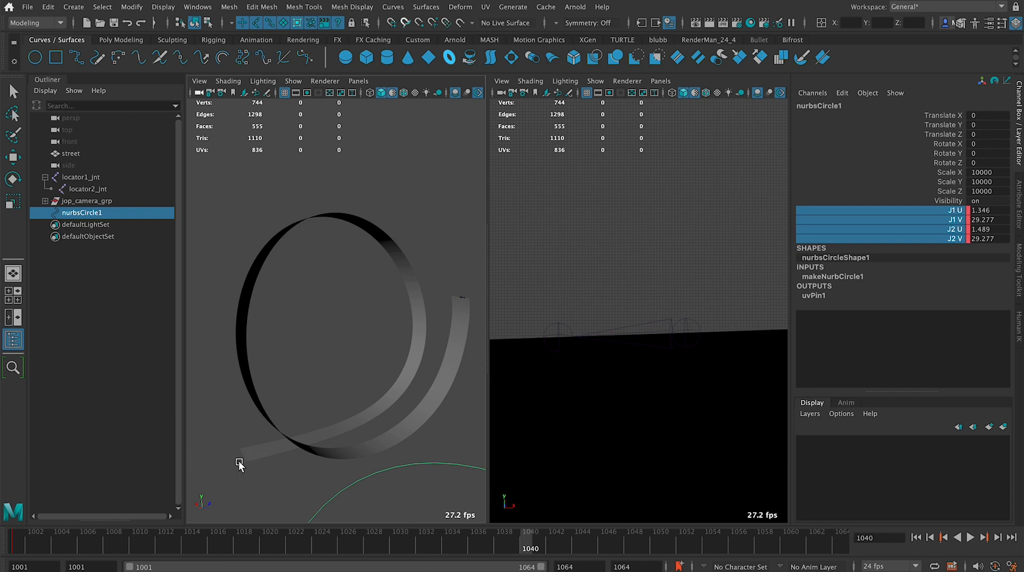
left_click(1001, 220)
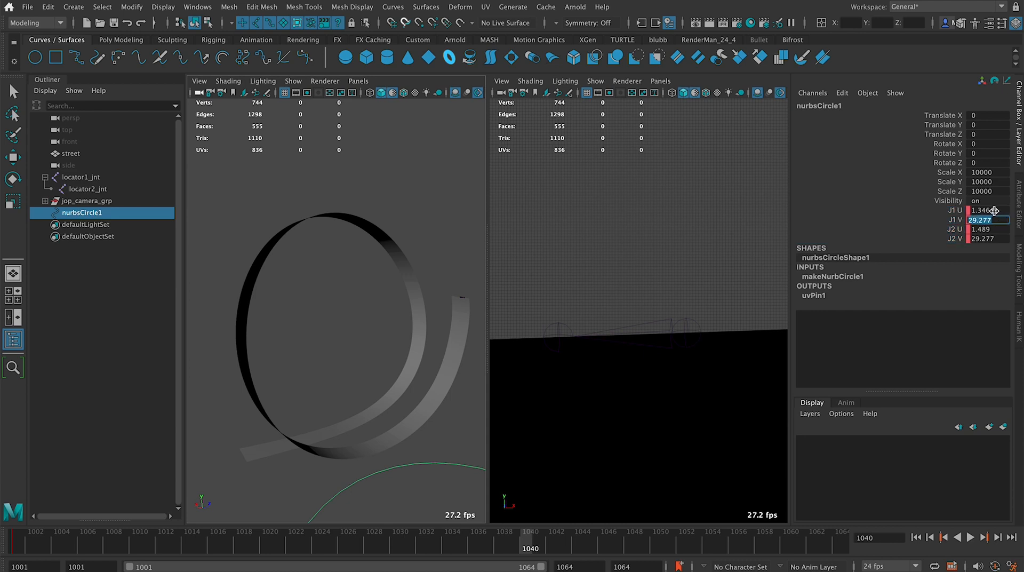
type("-2.4")
key("Return")
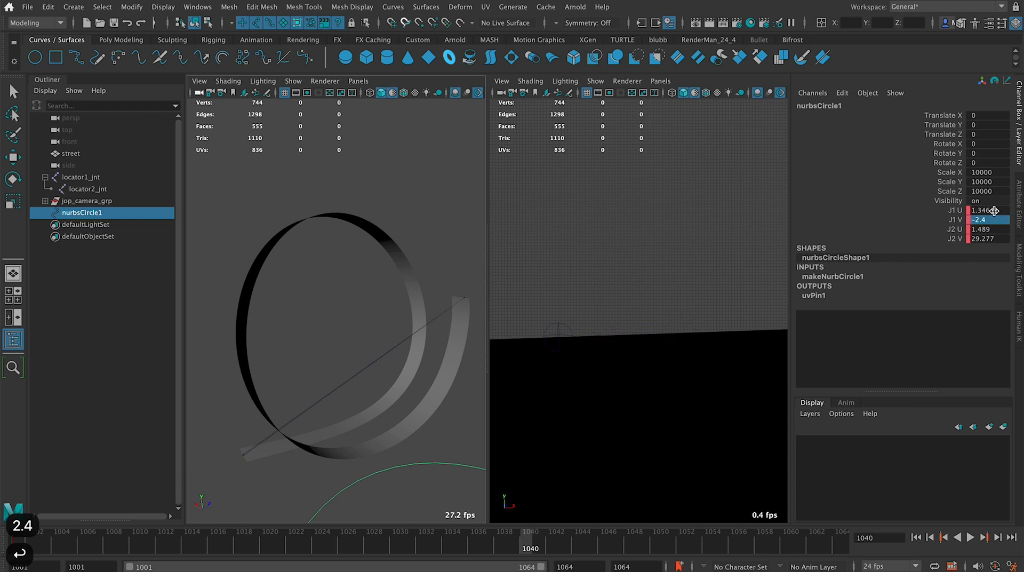
left_click(995, 240)
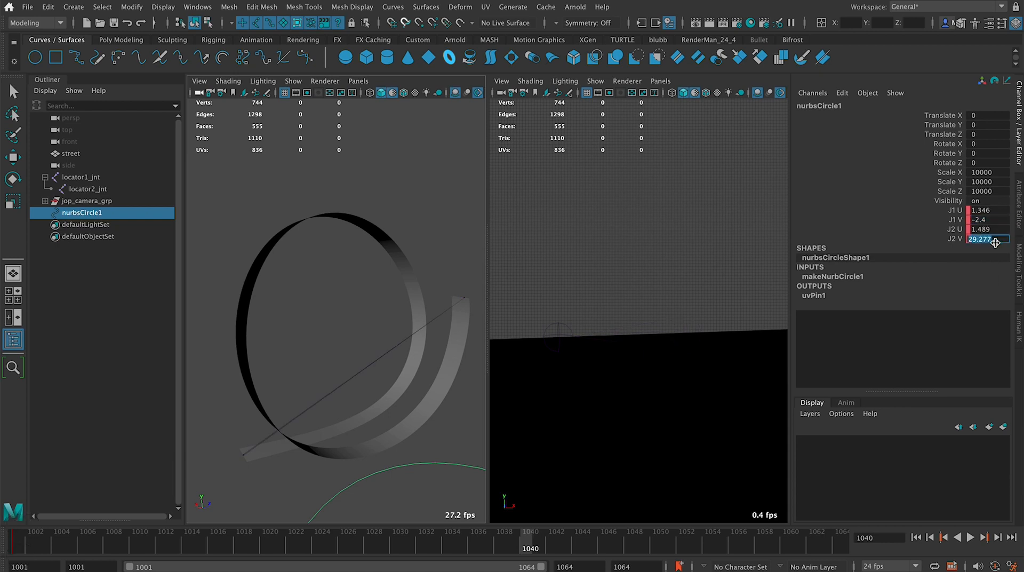
type("-2.4")
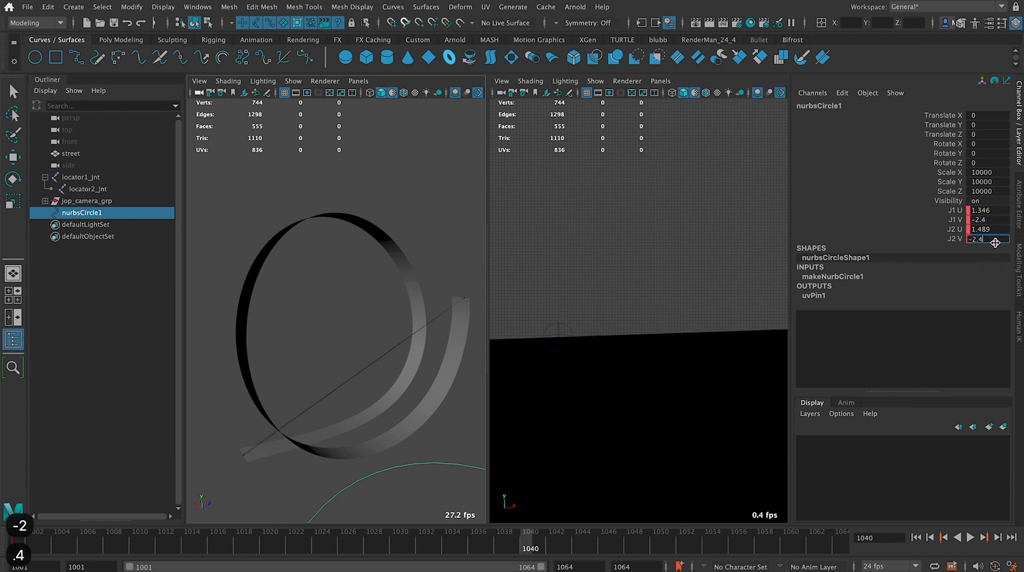
key("Return")
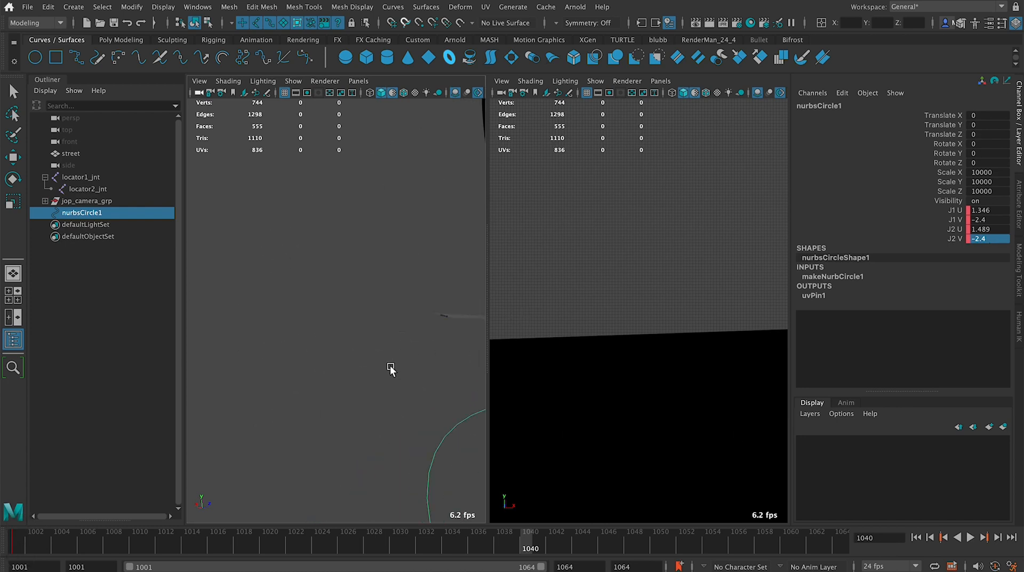
Inspect the joints at the street's other end and try a J2 V value of -2.41.
left_click_drag(391, 368, 420, 207, "alt")
middle_click_drag(420, 207, 387, 267, "alt")
right_click_drag(360, 194, 380, 193, "alt")
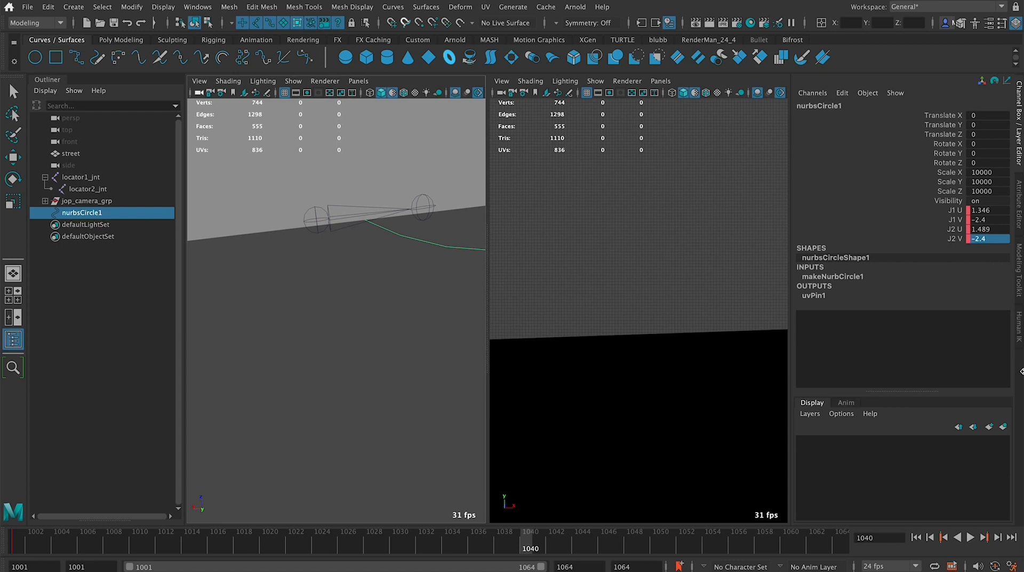
left_click(1001, 240)
type("1")
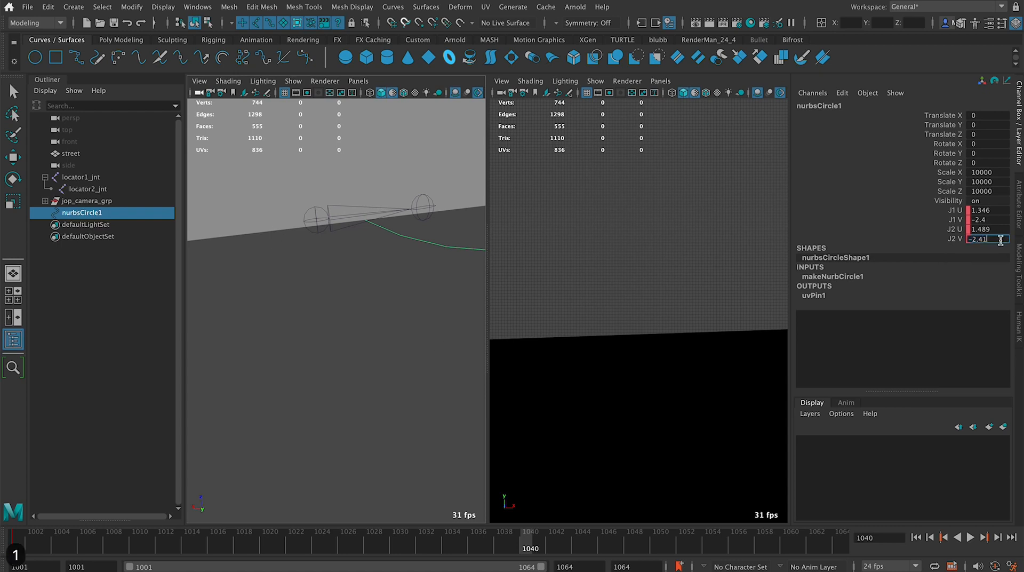
key("Return")
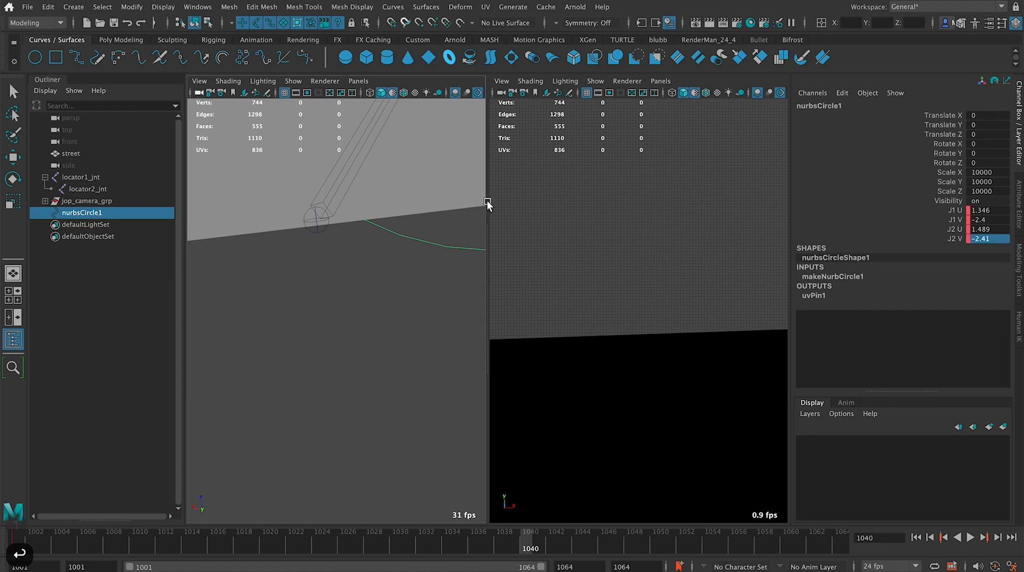
Set both the J2 V and J1 V attributes of nurbsCircle1 to -2.405.
double_click(1001, 238)
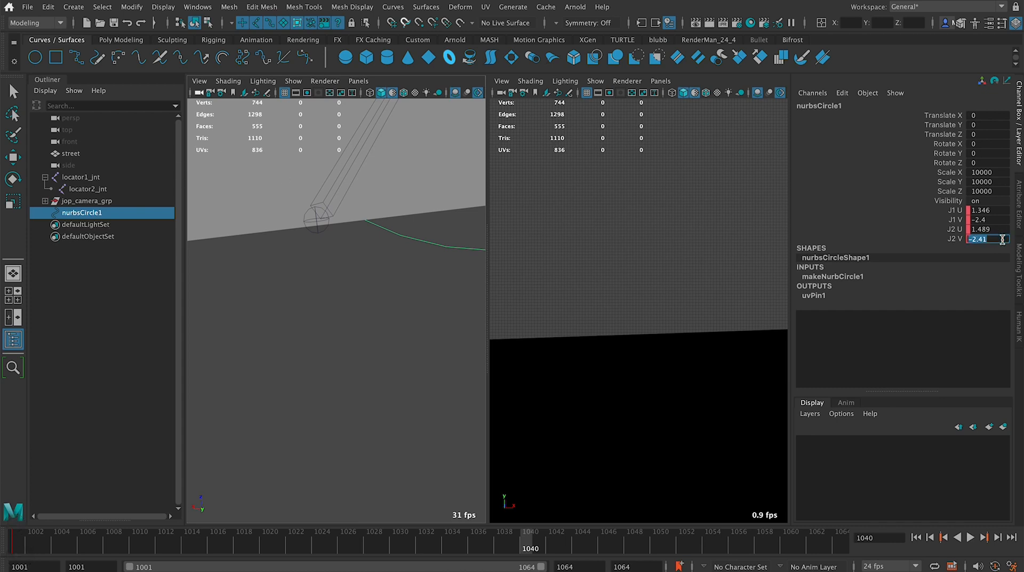
key("BackSpace")
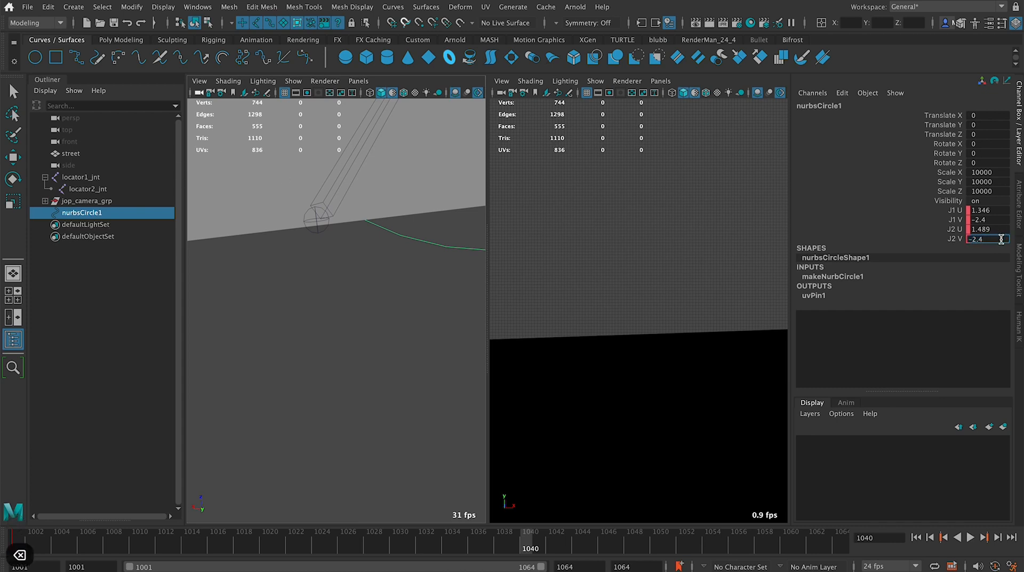
type("05")
key("Return")
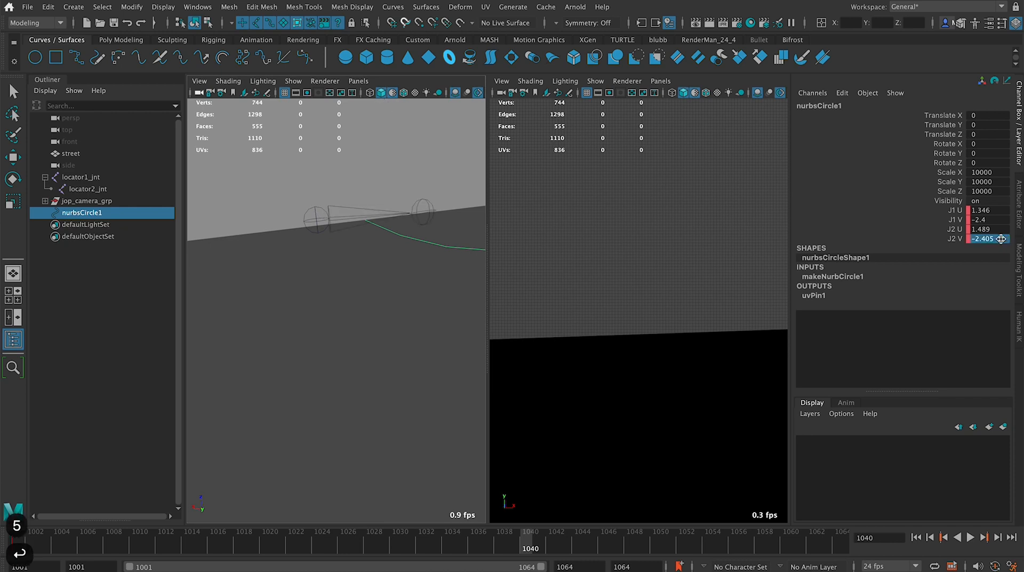
left_click(995, 219)
left_click(996, 220)
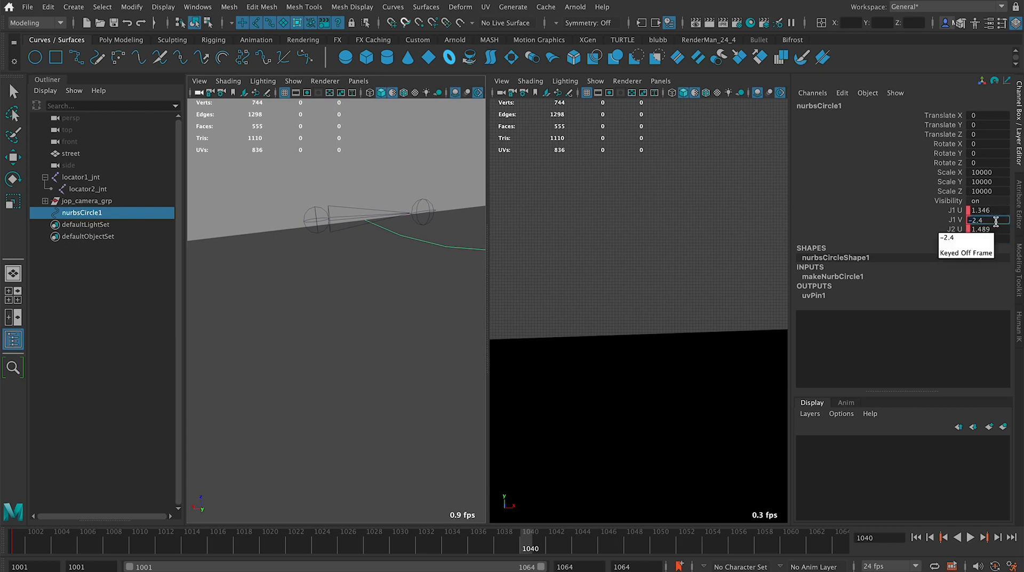
type("05")
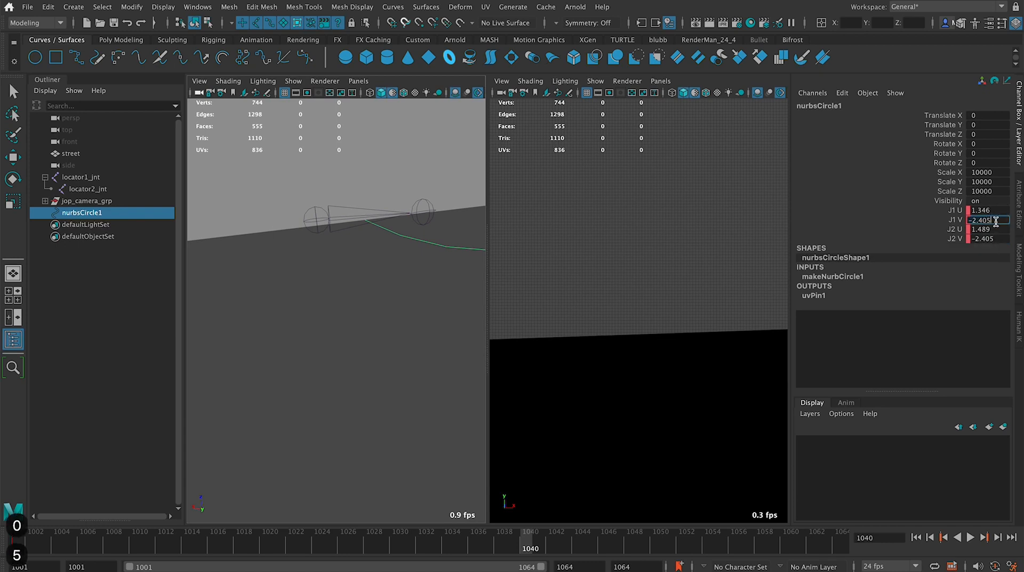
key("Return")
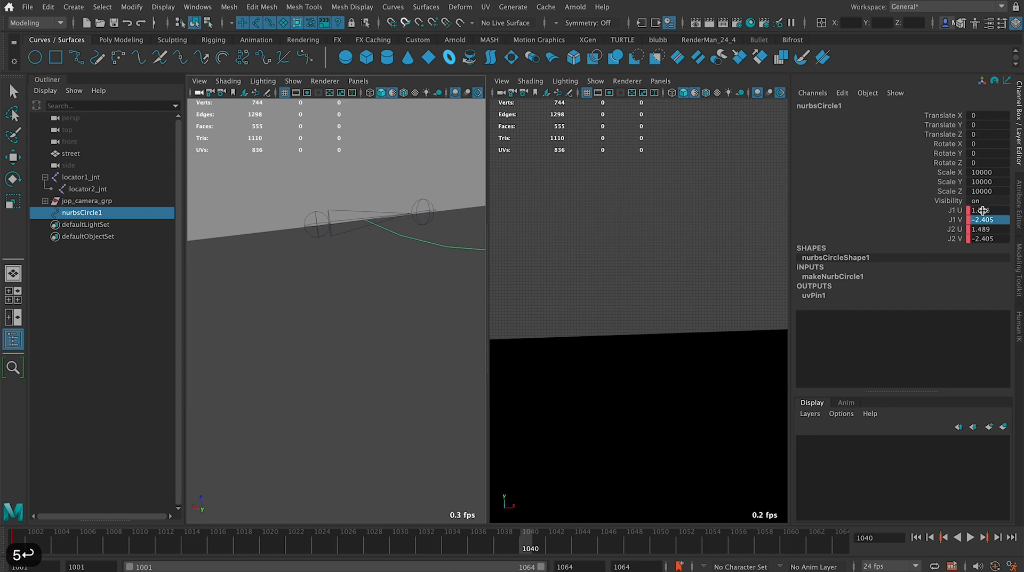
Key nurbsCircle1's J1 U, J1 V, J2 U and J2 V attributes at frame 1040.
left_click_drag(967, 210, 964, 242)
right_click(963, 241)
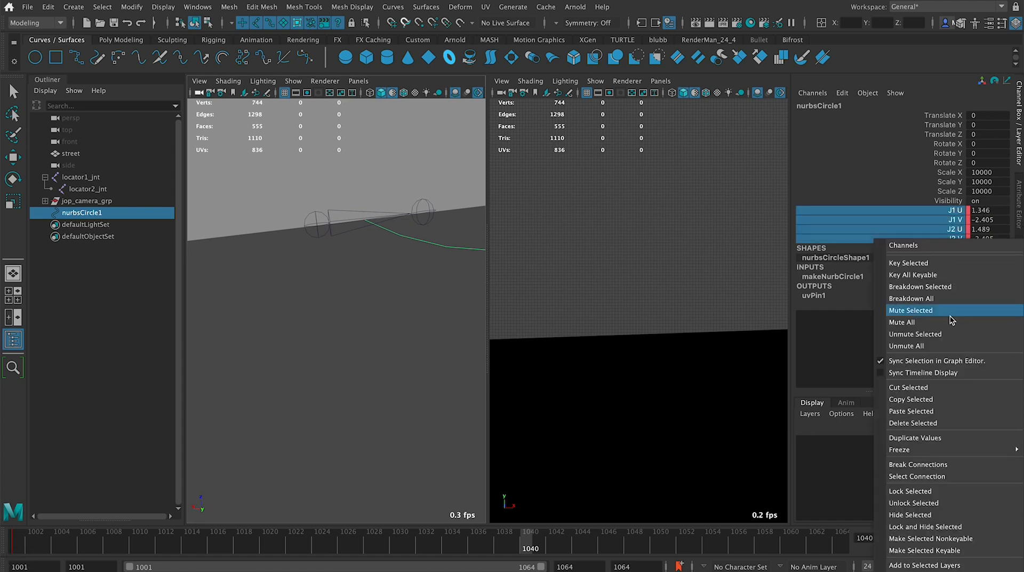
left_click(901, 267)
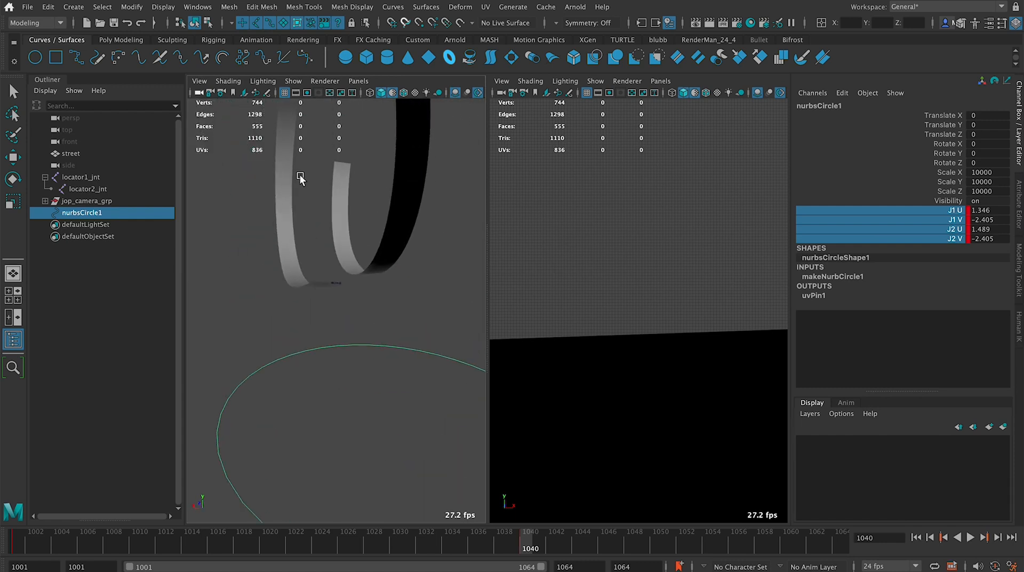
Scrub the timeline from the start to frame 1041 with locator1_jnt selected and examine how the joint travels along the looping street.
middle_click_drag(301, 177, 336, 350, "alt")
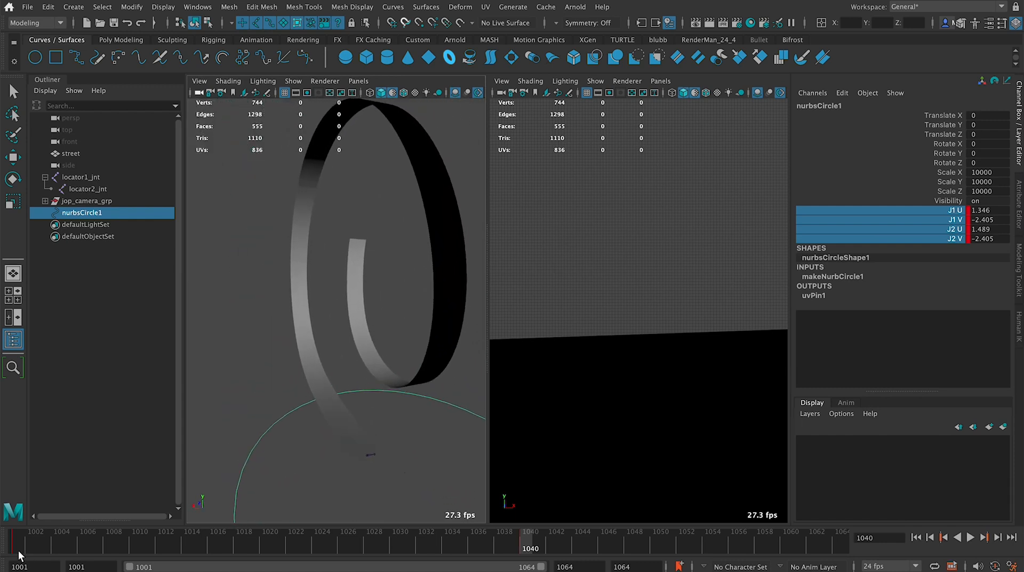
left_click_drag(19, 555, 35, 533)
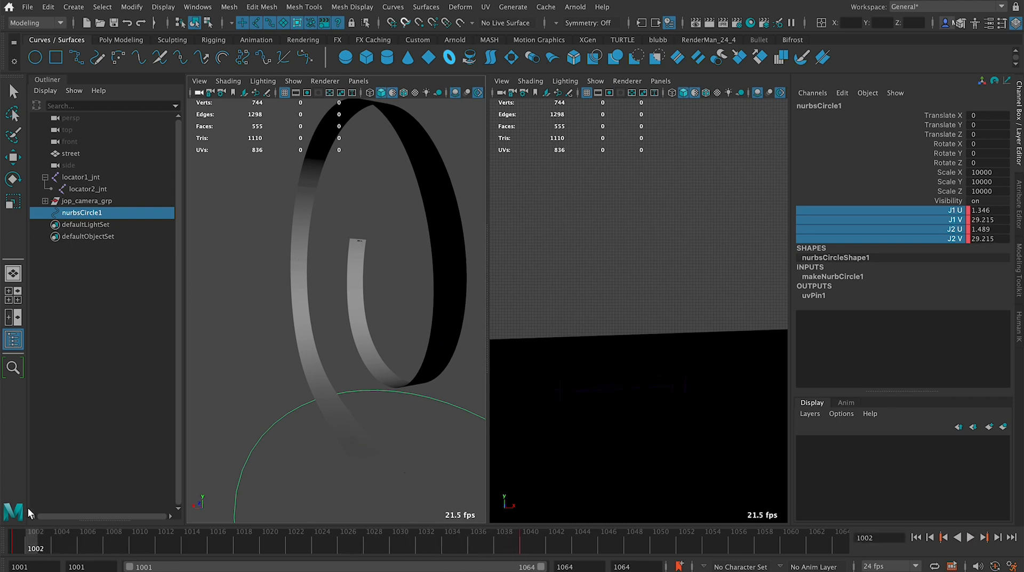
left_click(80, 177)
key("w")
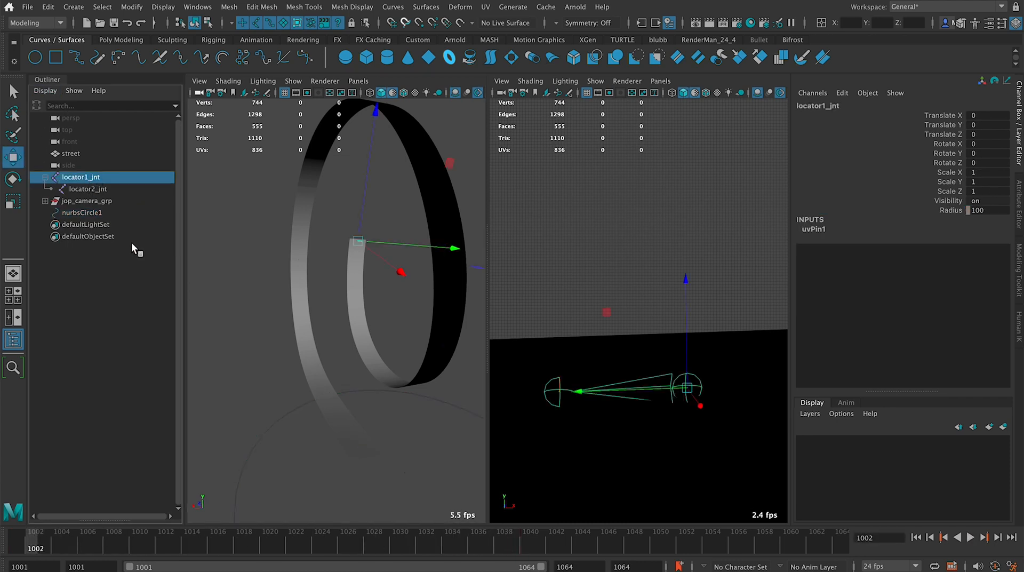
left_click_drag(23, 537, 346, 543)
key("f")
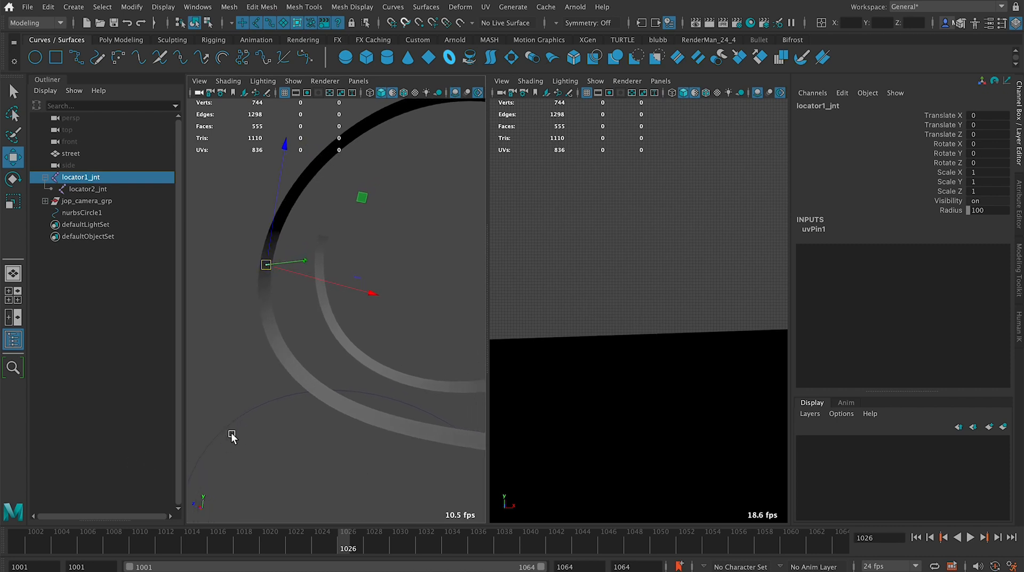
mouse_move(231, 433)
left_mouse_down("alt")
mouse_move(264, 431)
mouse_move(248, 431)
left_mouse_up("alt")
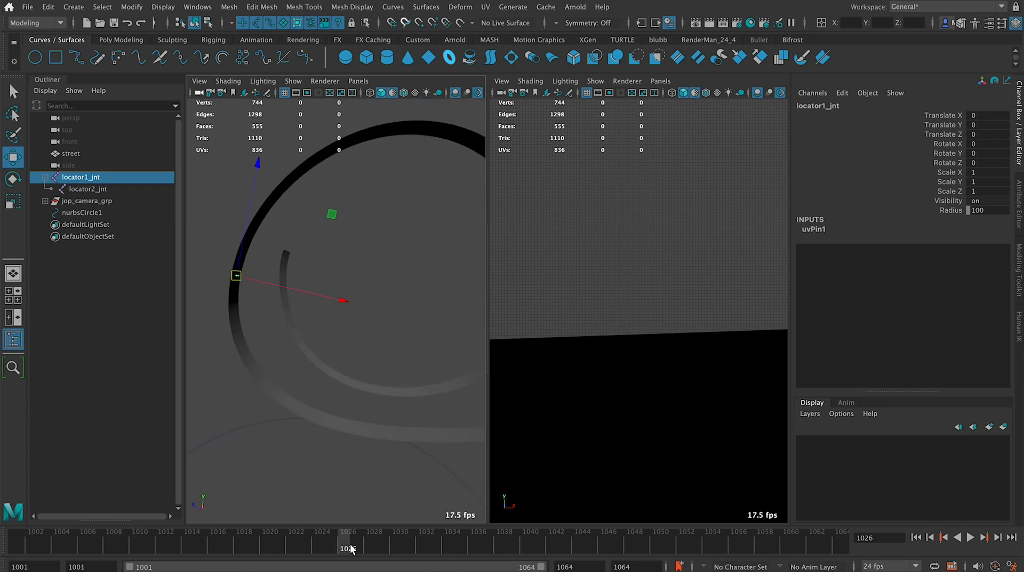
left_click_drag(350, 548, 543, 548)
middle_click_drag(332, 336, 290, 362, "alt")
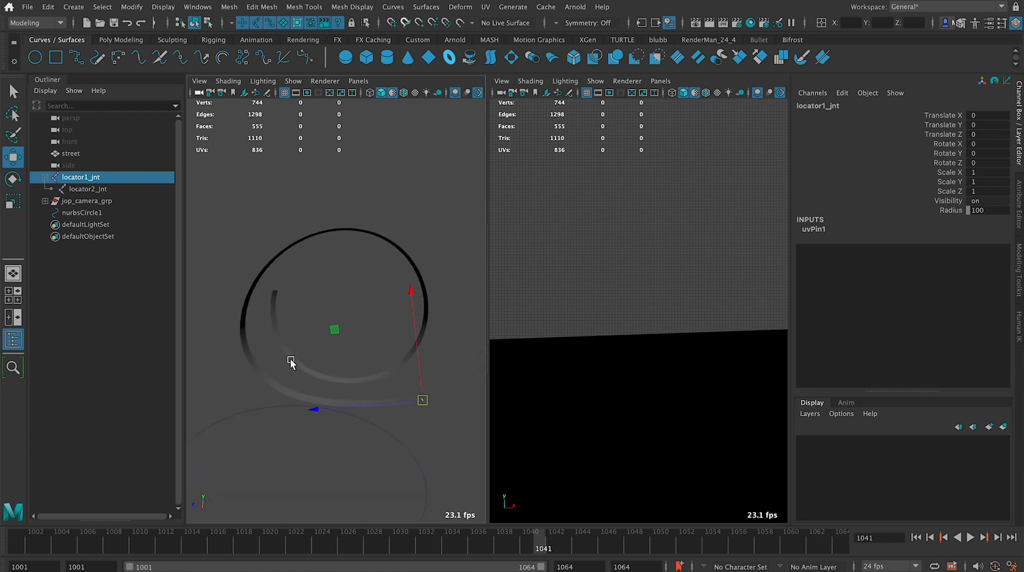
mouse_move(291, 363)
left_mouse_down("alt")
mouse_move(316, 350)
mouse_move(258, 359)
mouse_move(292, 353)
left_mouse_up("alt")
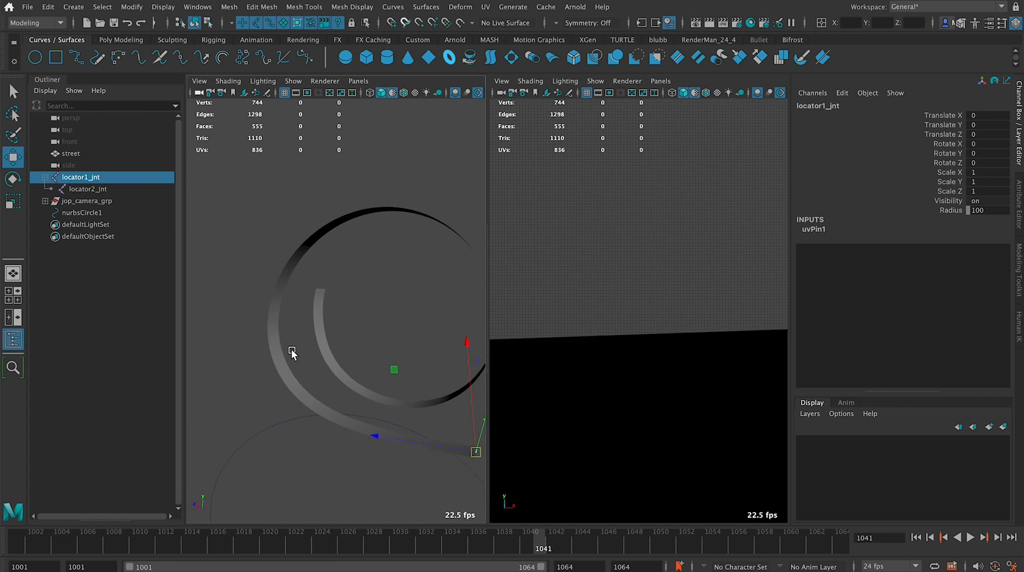